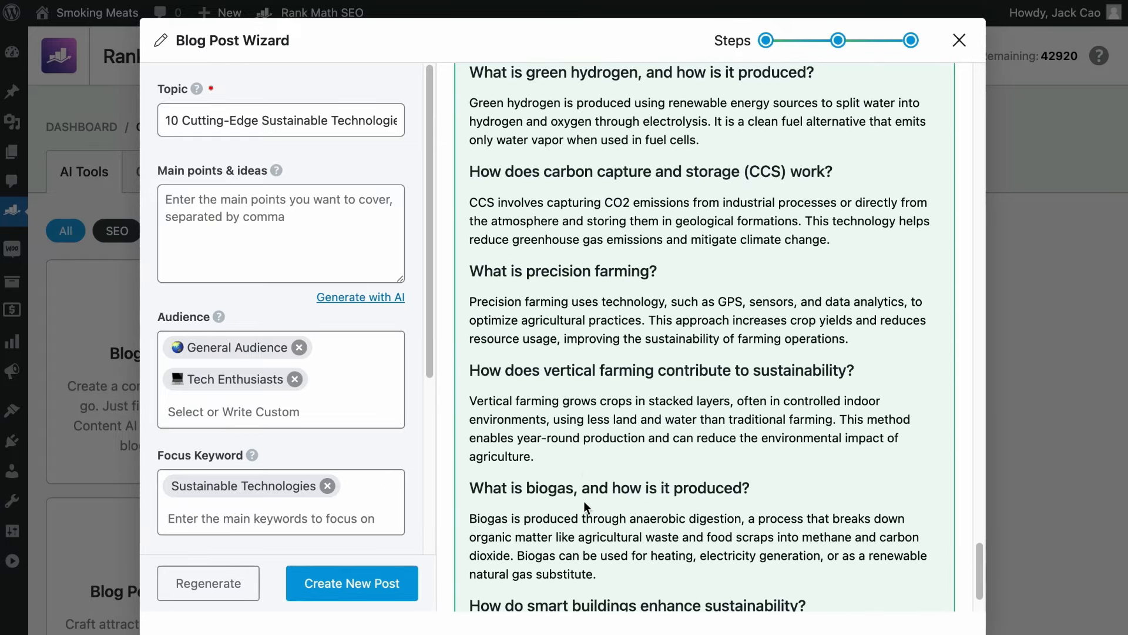
# Step: Review the generated long-form article on sustainable technologies from its title through to the closing questions and answers
pyautogui.moveTo(979, 578); pyautogui.dragTo(980, 50)
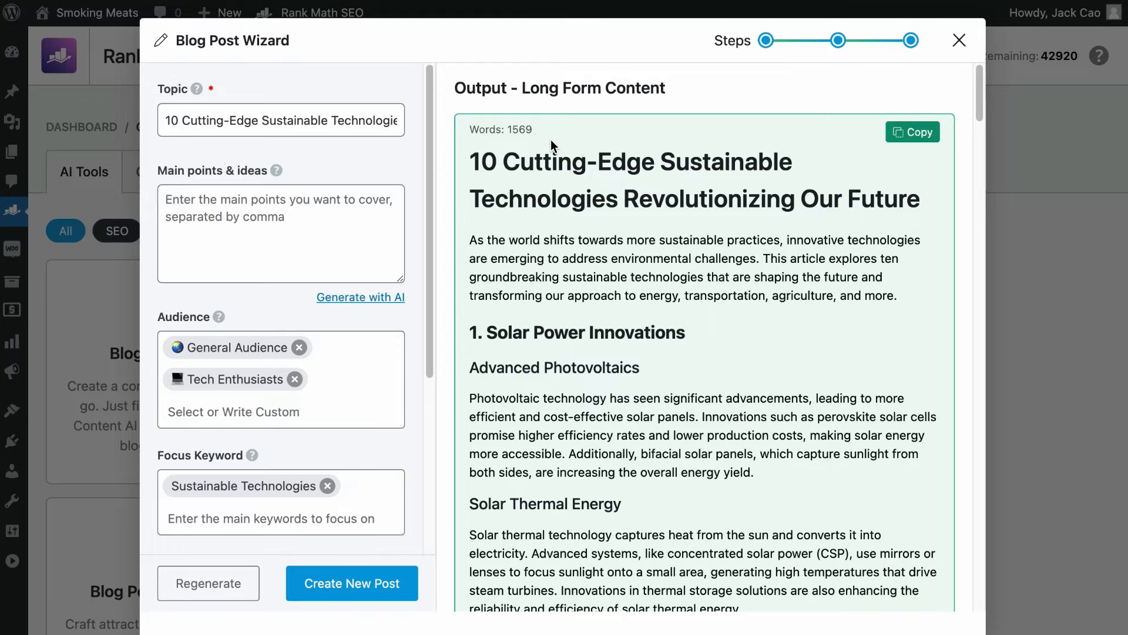
pyautogui.moveTo(979, 92); pyautogui.dragTo(954, 599)
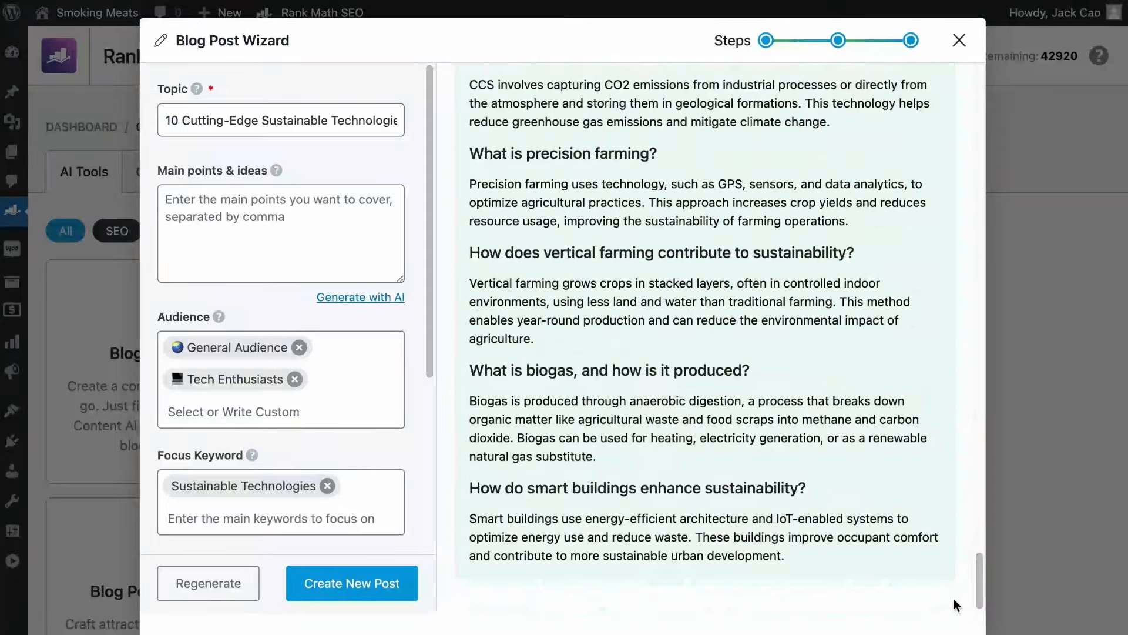
pyautogui.scroll(5, 927, 555)
pyautogui.scroll(8, 925, 556)
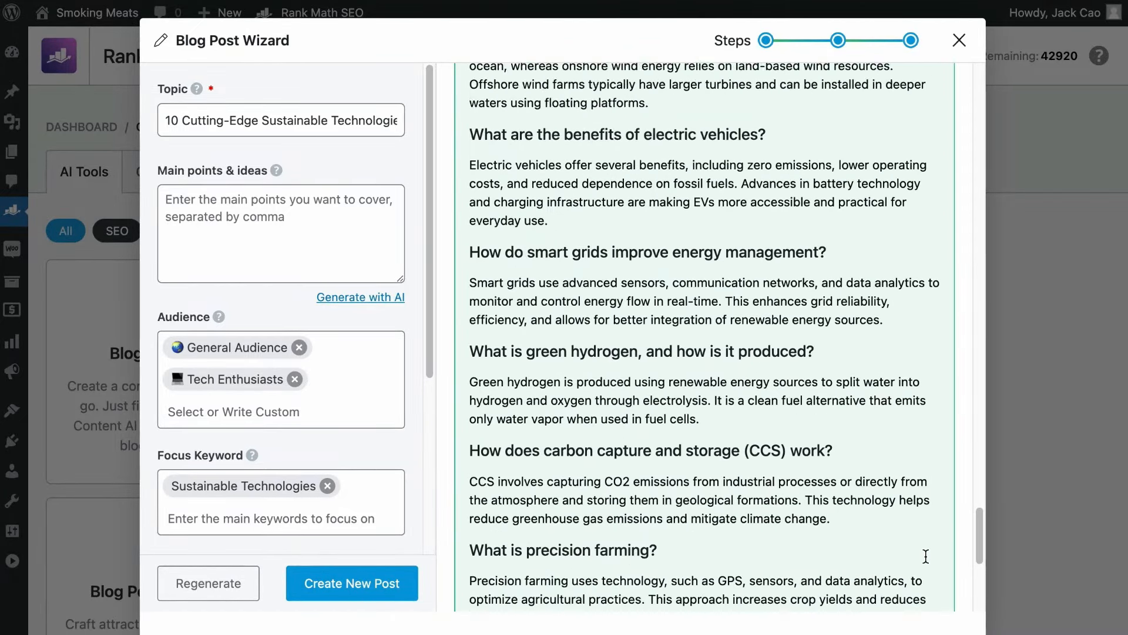
pyautogui.moveTo(980, 477); pyautogui.dragTo(978, 96)
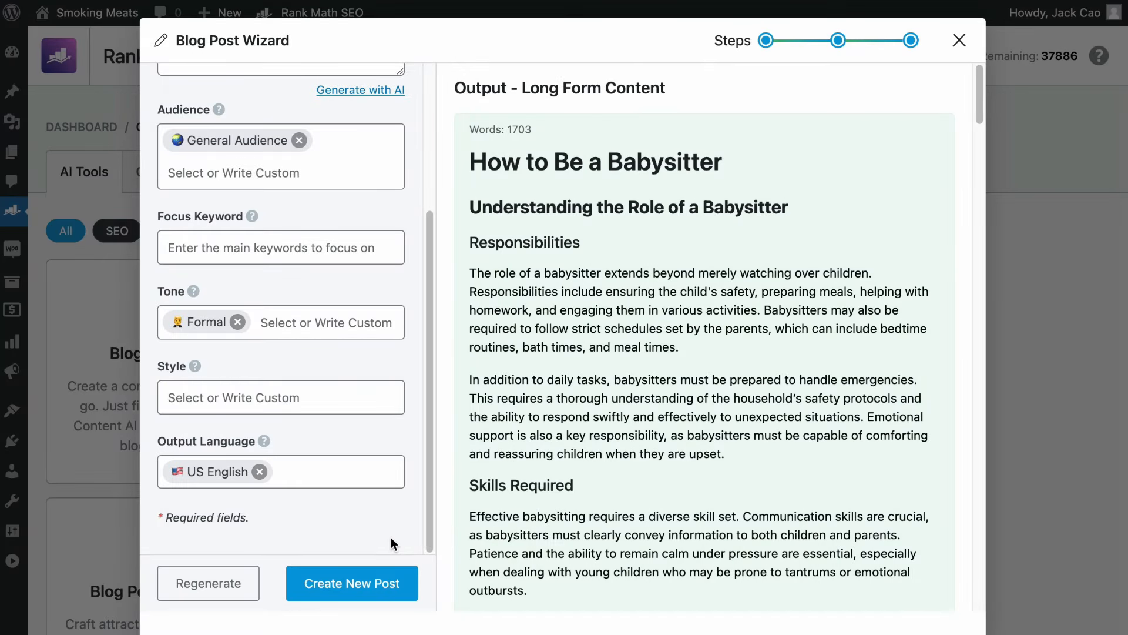
# Step: Create a new post from the generated babysitter article and delete the duplicate "How to Be a Babysitter" heading from its body
pyautogui.moveTo(727, 422)
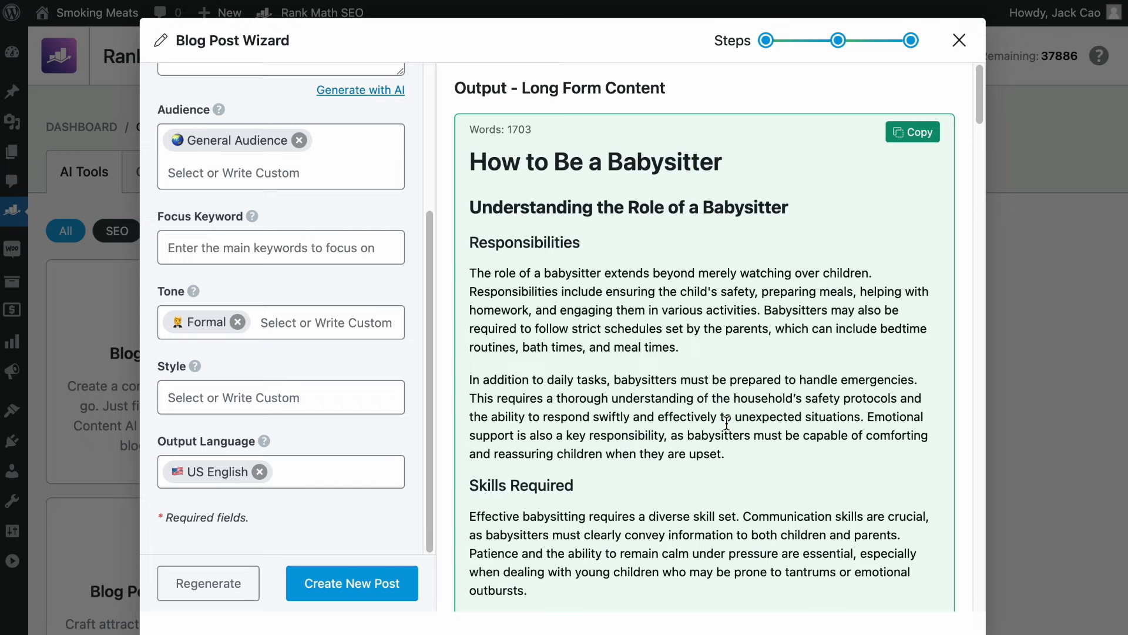
pyautogui.click(400, 598)
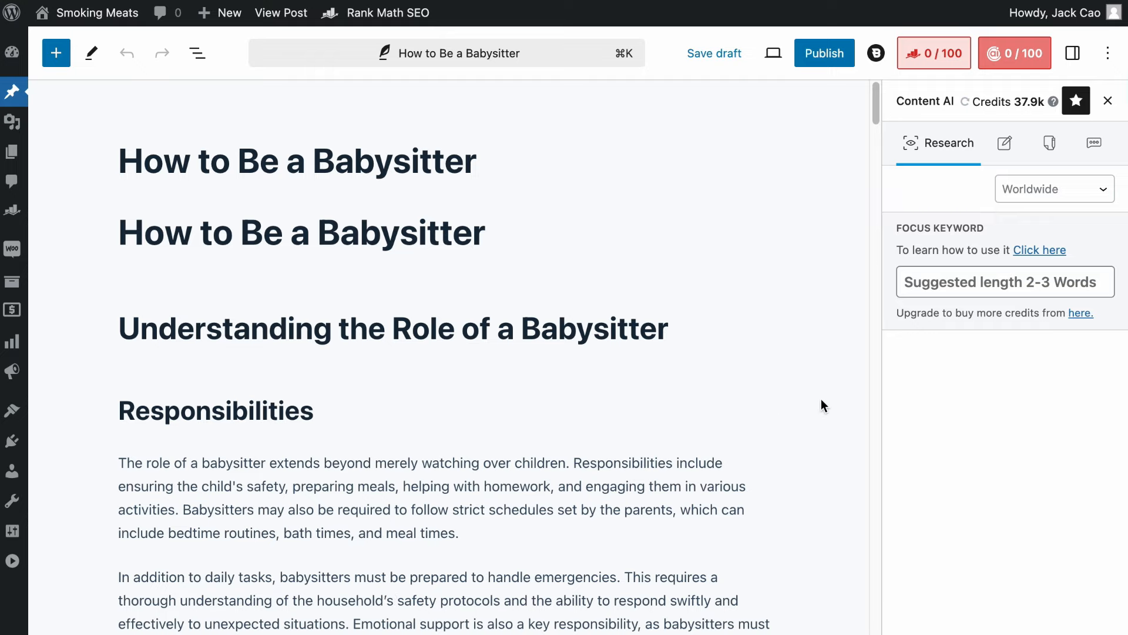
pyautogui.tripleClick(453, 233)
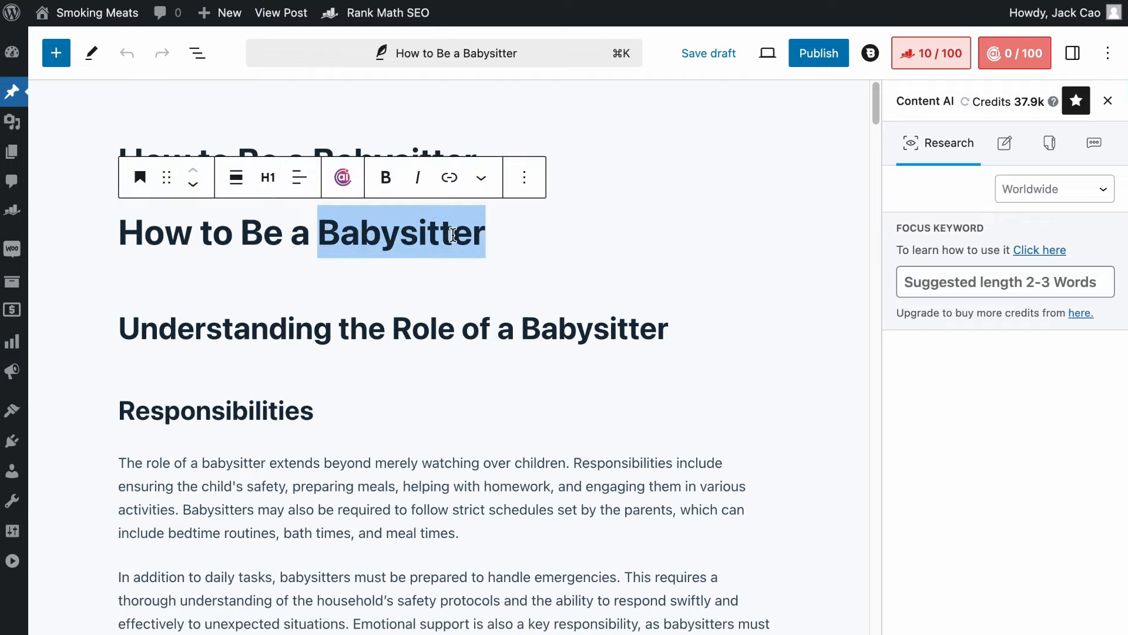
pyautogui.press('BackSpace')
pyautogui.press('BackSpace')
pyautogui.press('BackSpace')
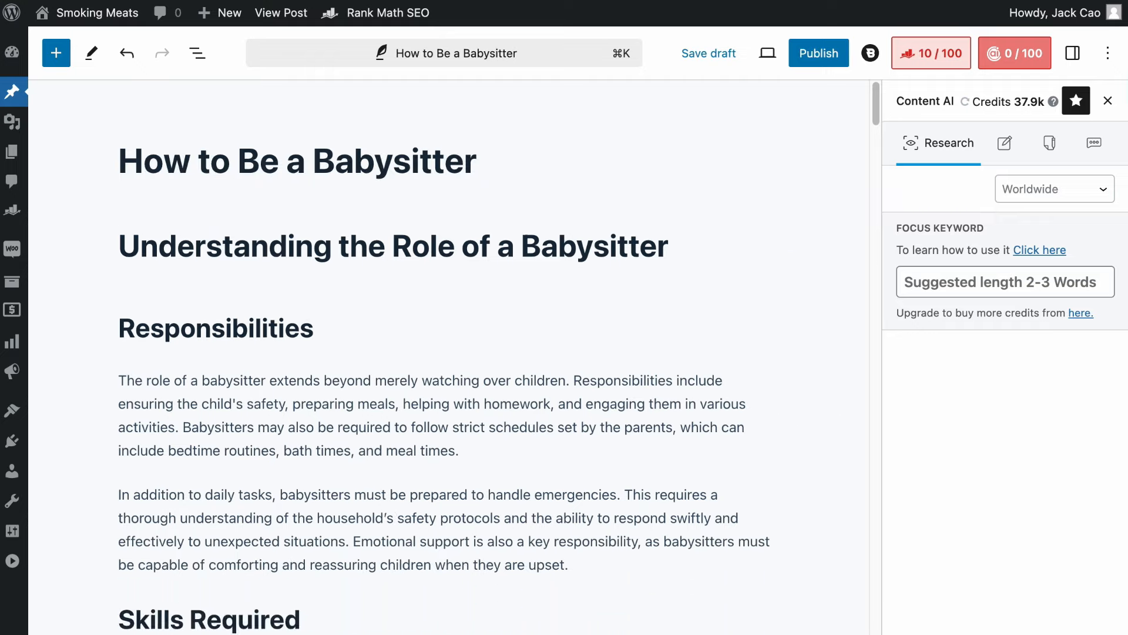
pyautogui.scroll(-4, 452, 496)
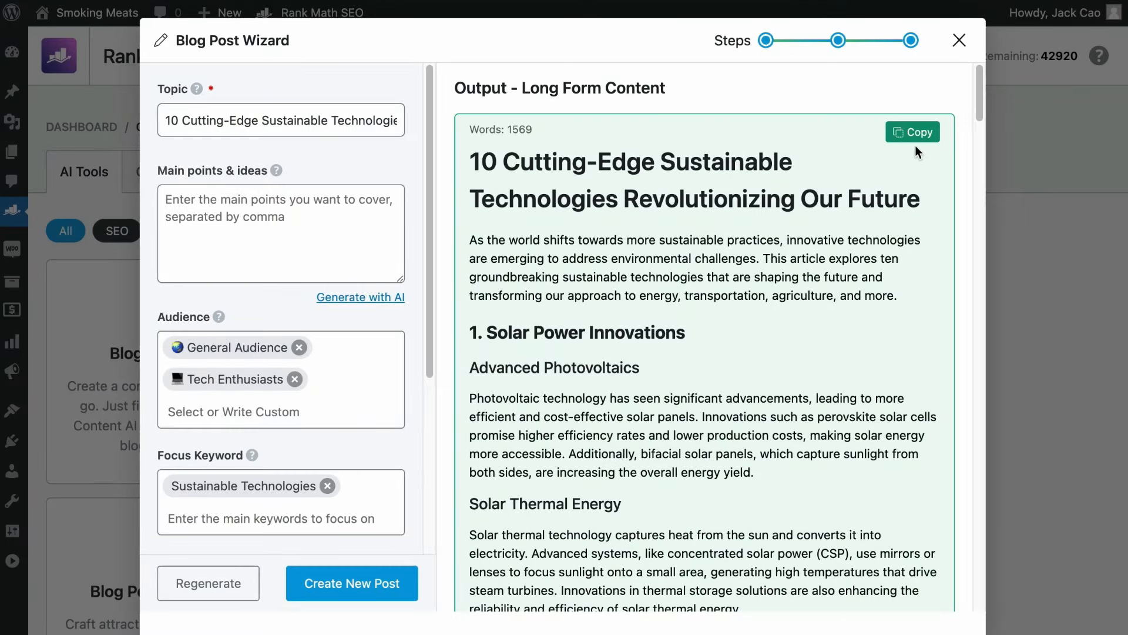
# Step: Copy the generated sustainable technologies article and paste it into the body of a new, blank post
pyautogui.click(914, 135)
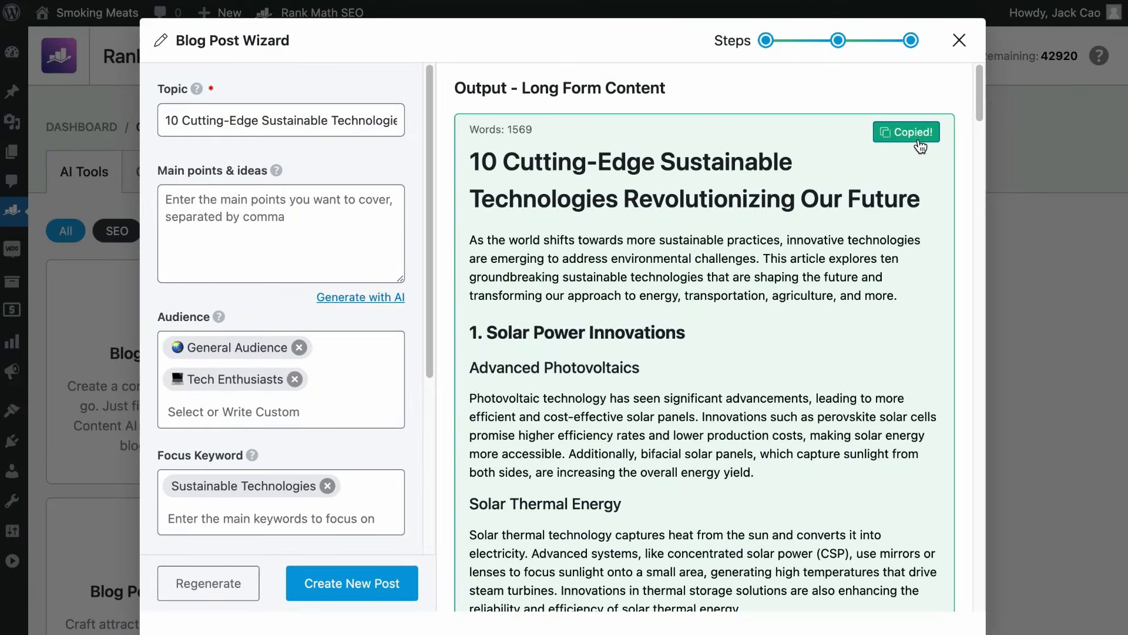
pyautogui.click(958, 40)
pyautogui.moveTo(41, 114)
pyautogui.click(76, 148)
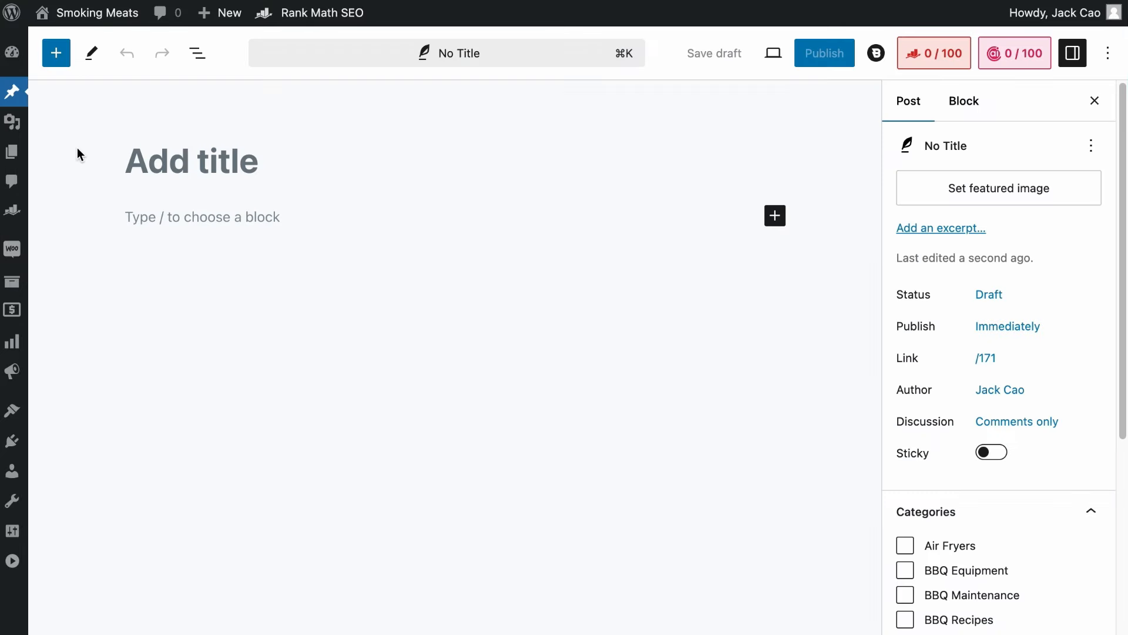
pyautogui.click(160, 211)
pyautogui.hotkey('ctrl', 'v')
# Step: Move the heading "10 Cutting-Edge Sustainable Technologies Revolutionizing Our Future" into the post title and remove the emptied heading block
pyautogui.scroll(10, 175, 224)
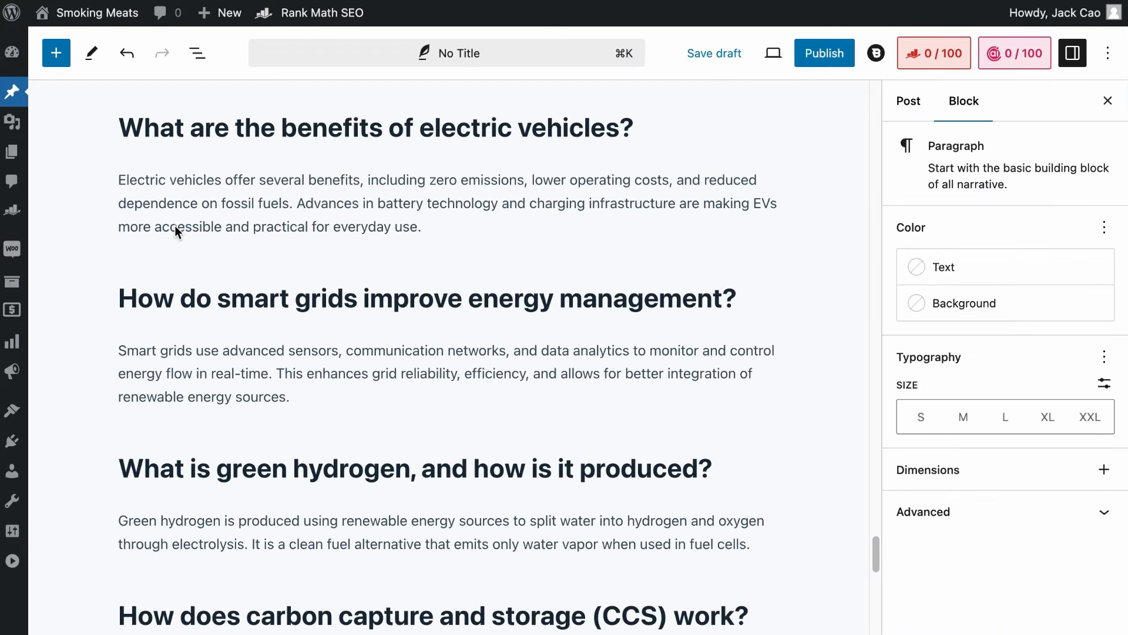
pyautogui.scroll(15, 175, 229)
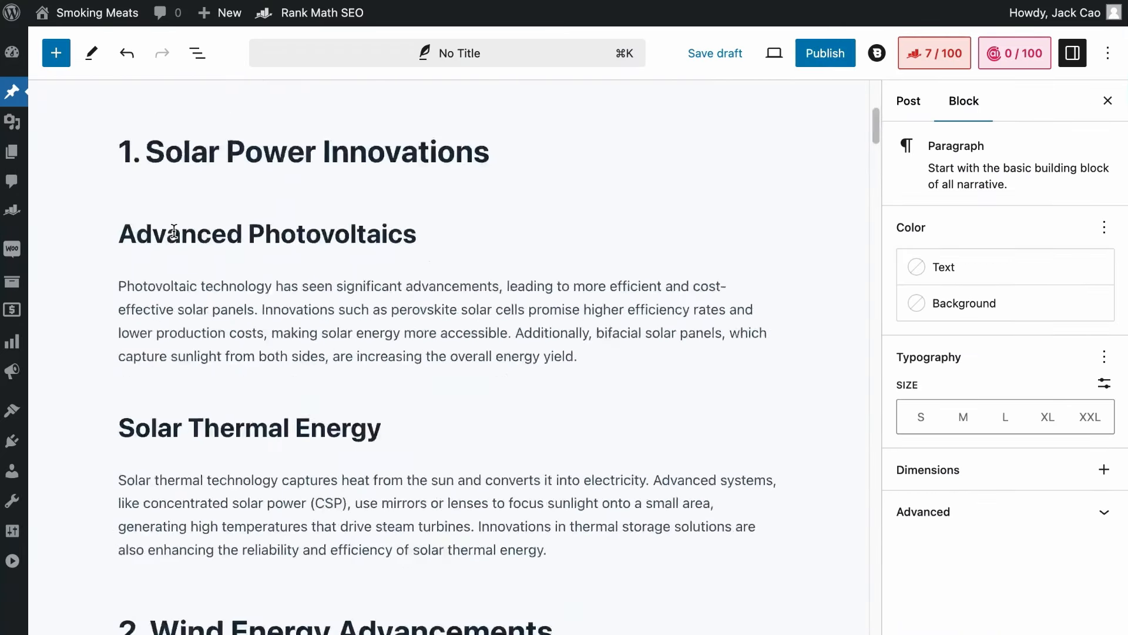
pyautogui.doubleClick(173, 230)
pyautogui.hotkey('ctrl', 'a')
pyautogui.hotkey('ctrl', 'x')
pyautogui.click(177, 158)
pyautogui.hotkey('ctrl', 'v')
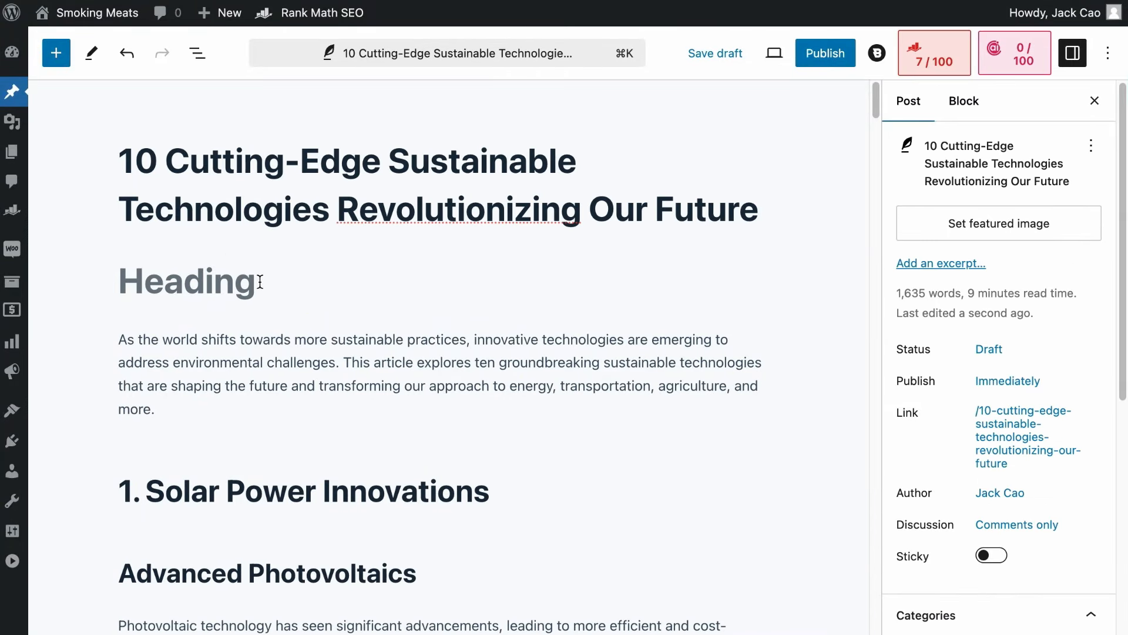
pyautogui.click(259, 281)
pyautogui.press('BackSpace')
pyautogui.press('BackSpace')
# Step: Show the Content AI tools available inside the post editor
pyautogui.click(1012, 56)
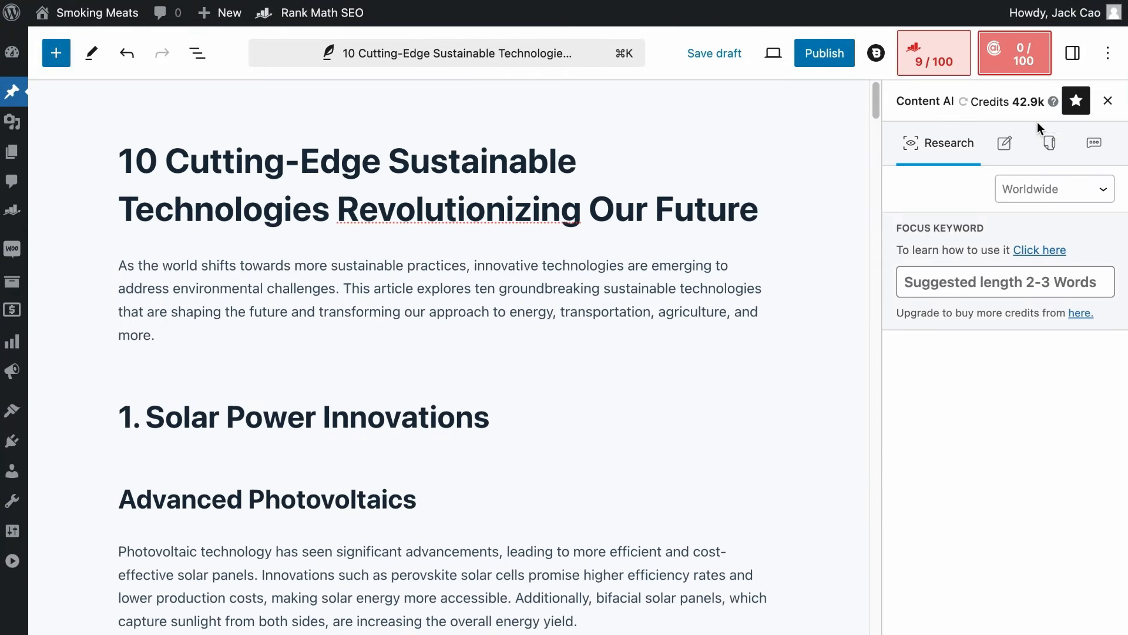
pyautogui.click(1050, 144)
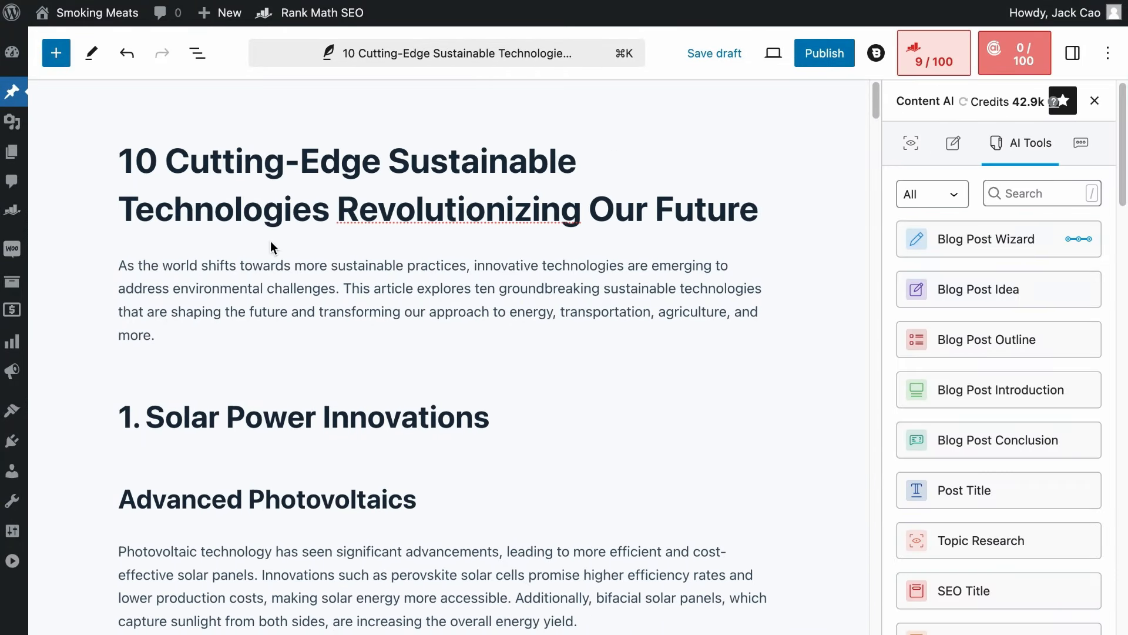
# Step: Open the Blog Post Wizard within the Content AI Content Editor and insert the generated sustainable technologies article into the document
pyautogui.click(56, 264)
pyautogui.click(206, 189)
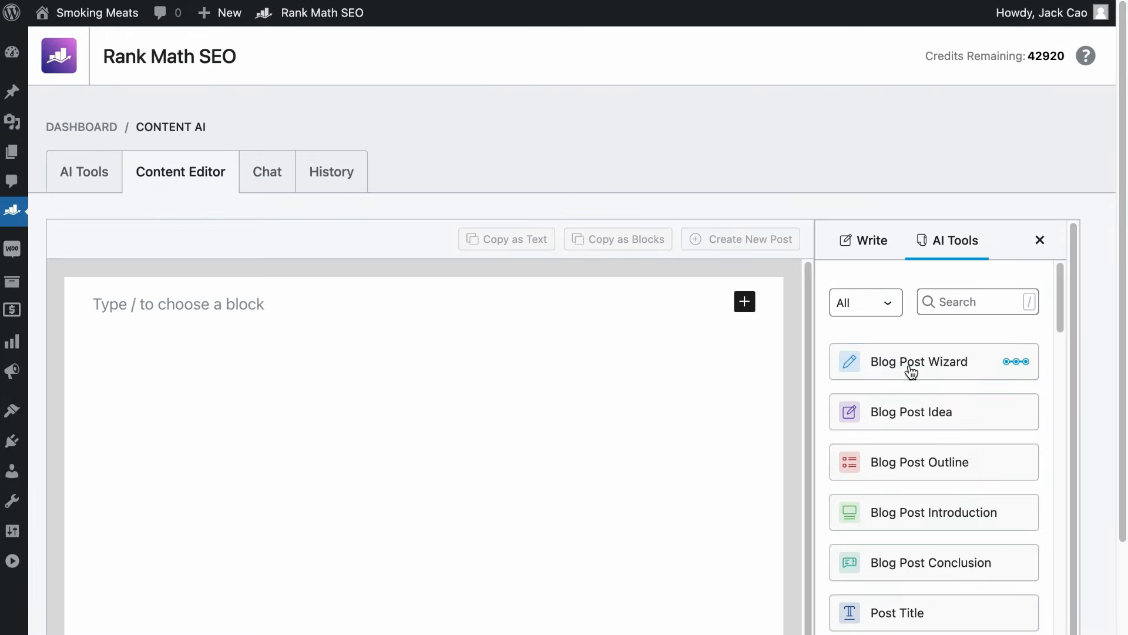
pyautogui.click(874, 363)
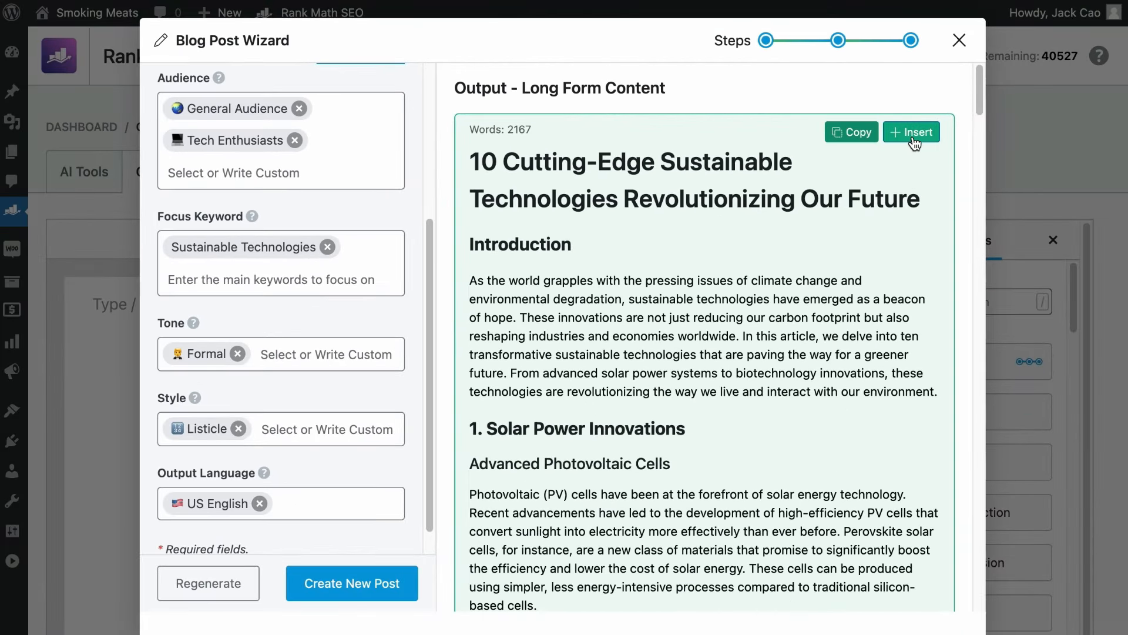
pyautogui.click(914, 141)
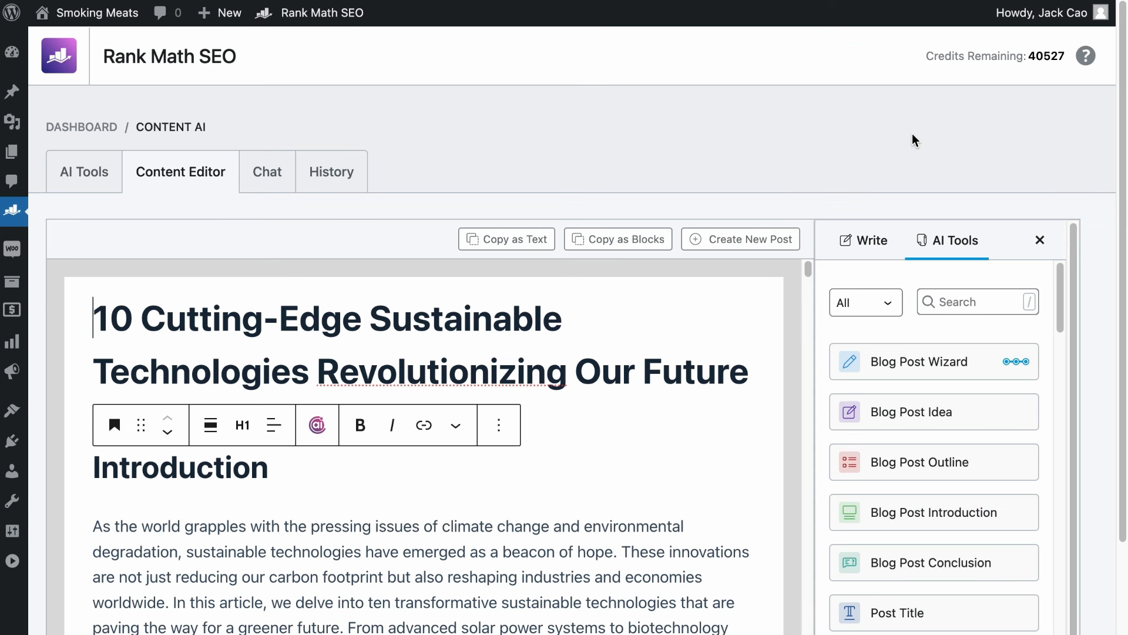
# Step: Improve the paragraph under the Introduction heading with Content AI and use the rewritten version
pyautogui.scroll(-2, 370, 457)
pyautogui.scroll(-9, 451, 397)
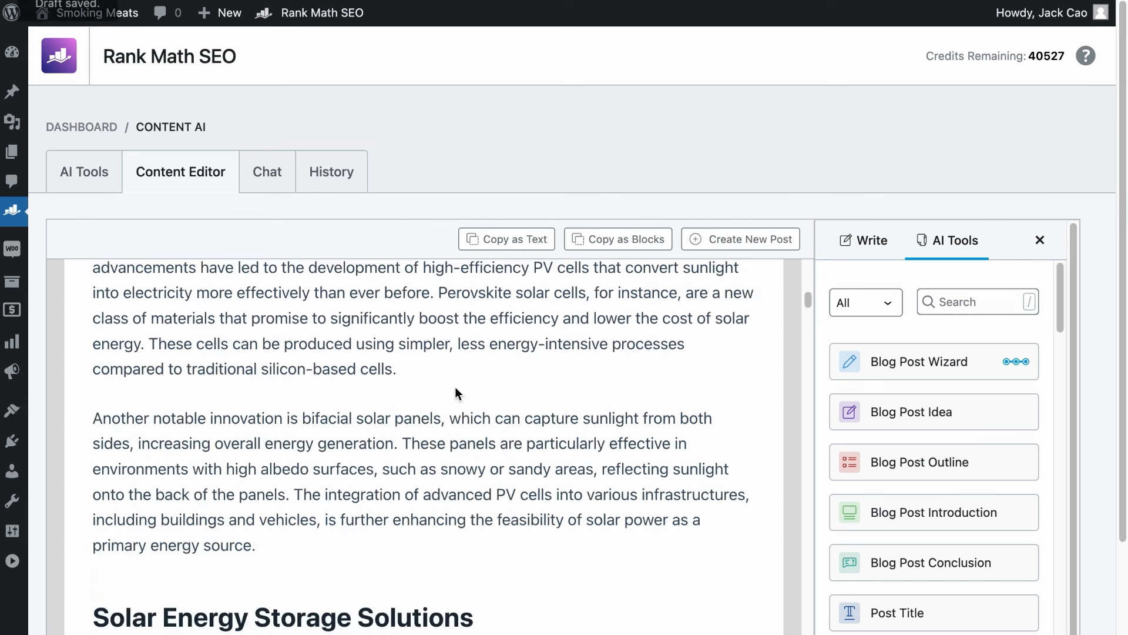
pyautogui.scroll(10, 458, 388)
pyautogui.scroll(-2, 517, 429)
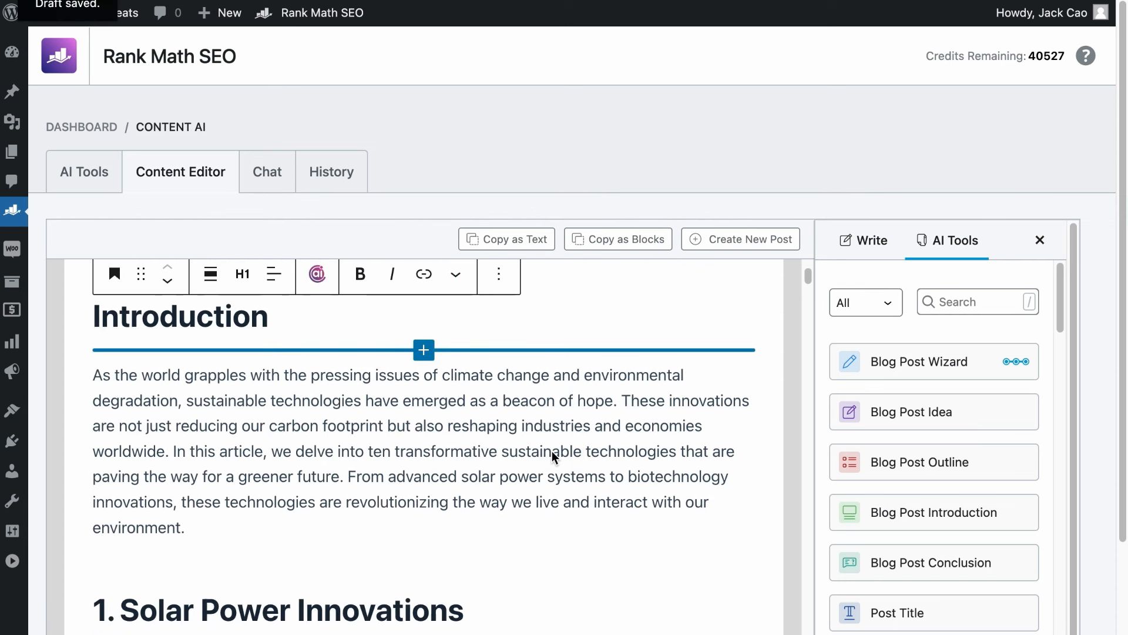
pyautogui.click(403, 408)
pyautogui.moveTo(194, 538); pyautogui.dragTo(89, 386)
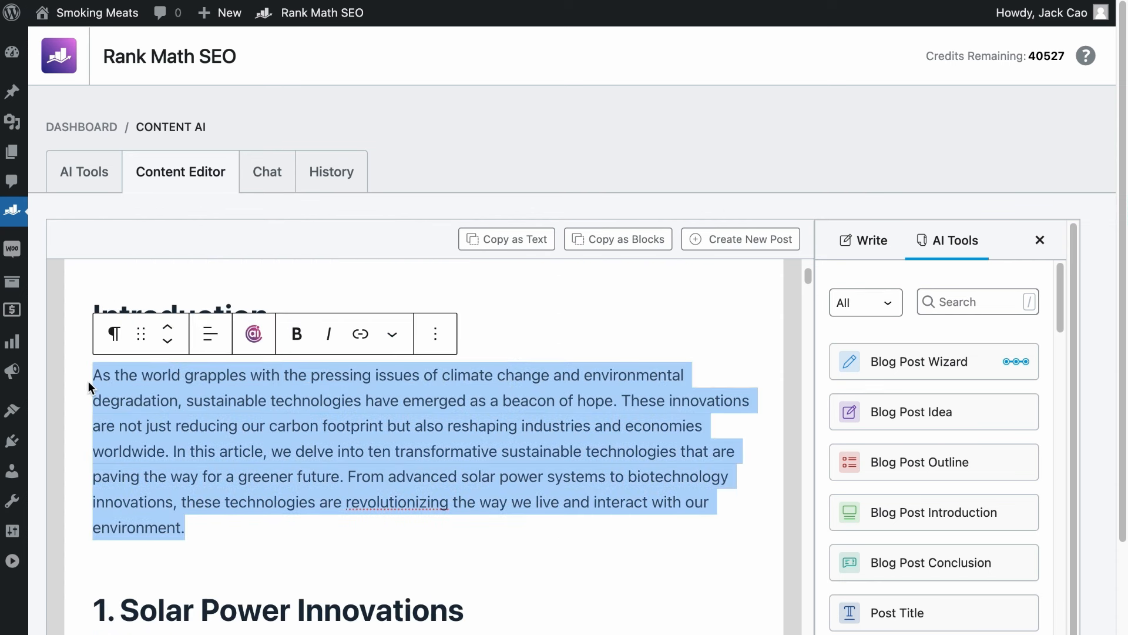
pyautogui.click(278, 422)
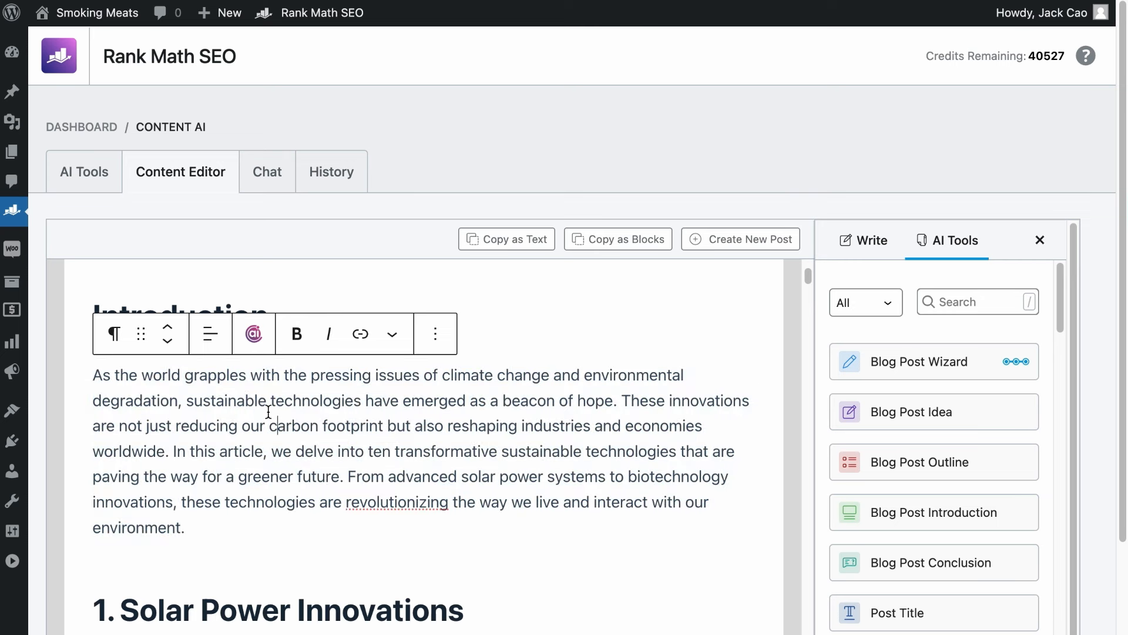
pyautogui.click(253, 333)
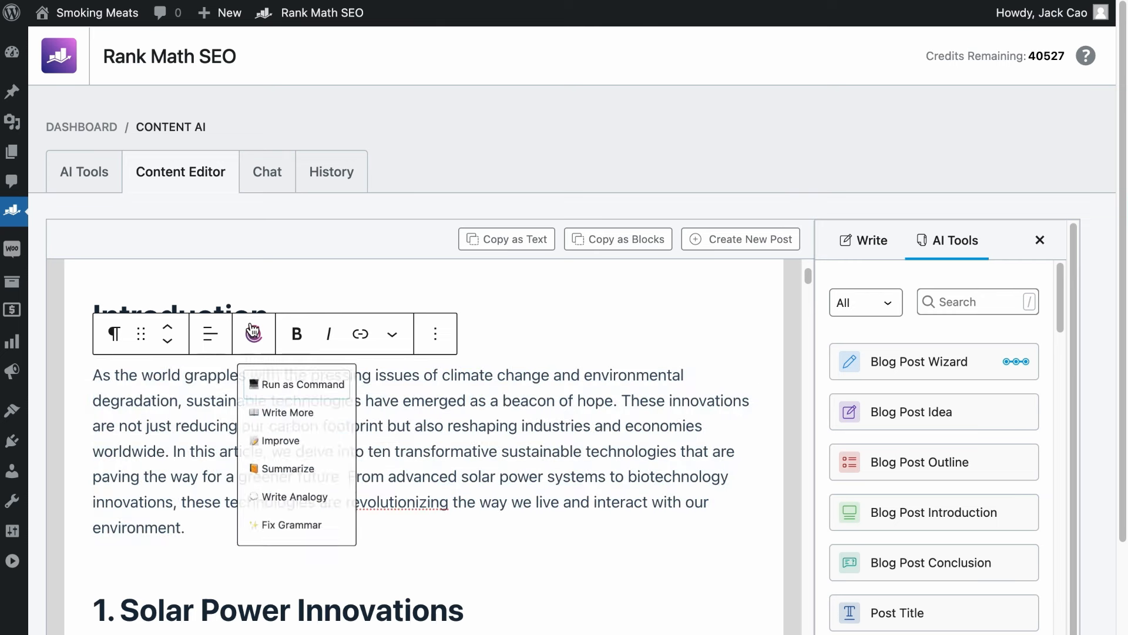
pyautogui.click(287, 453)
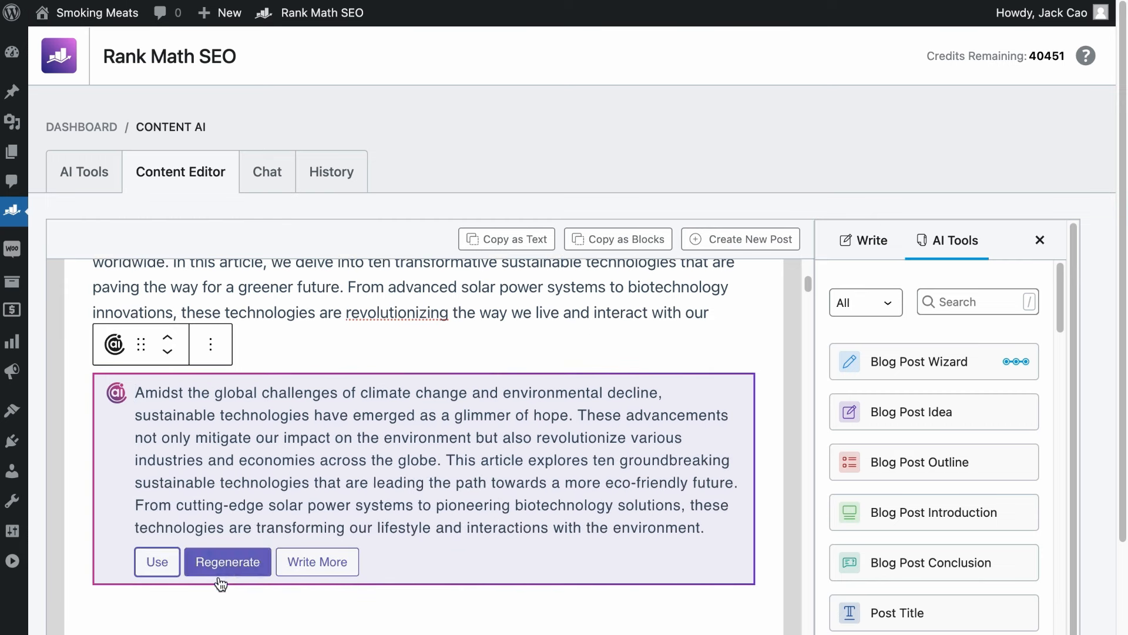
pyautogui.click(159, 565)
pyautogui.click(435, 499)
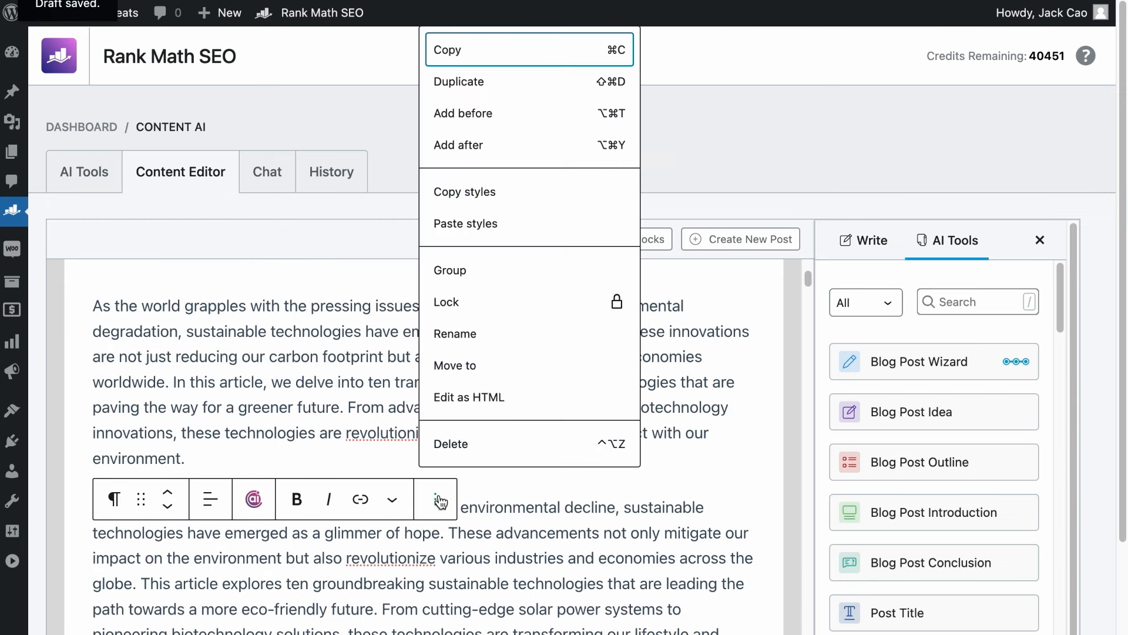
pyautogui.click(449, 446)
pyautogui.click(486, 498)
# Step: Add a blank line above the text of the bifacial solar panels paragraph and an empty paragraph block below it
pyautogui.scroll(-2, 487, 497)
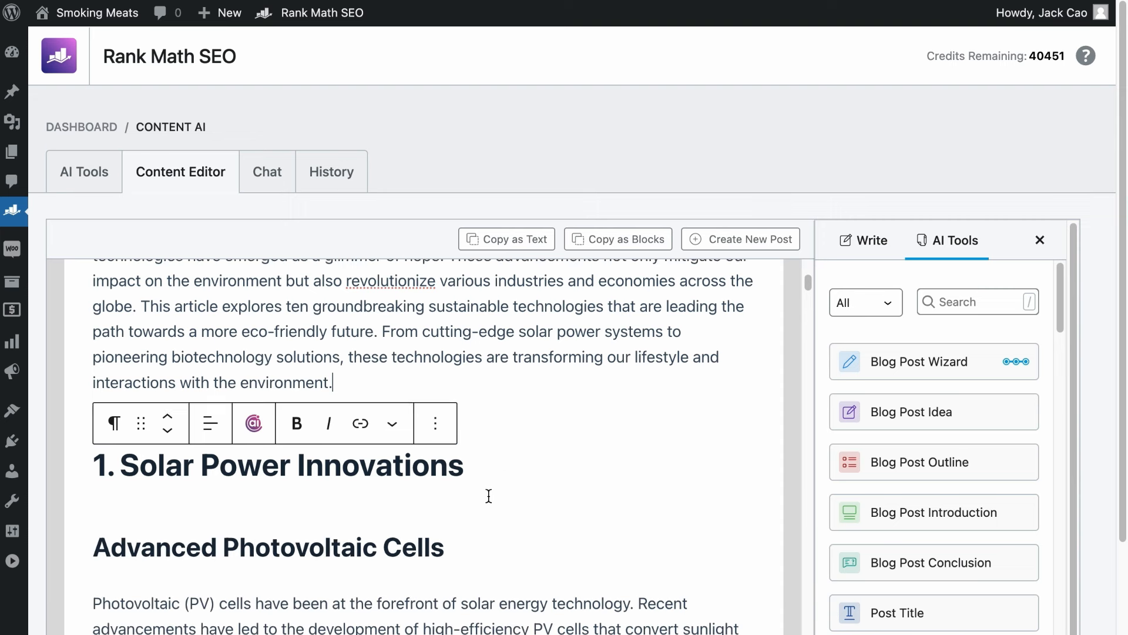
pyautogui.scroll(-2, 489, 505)
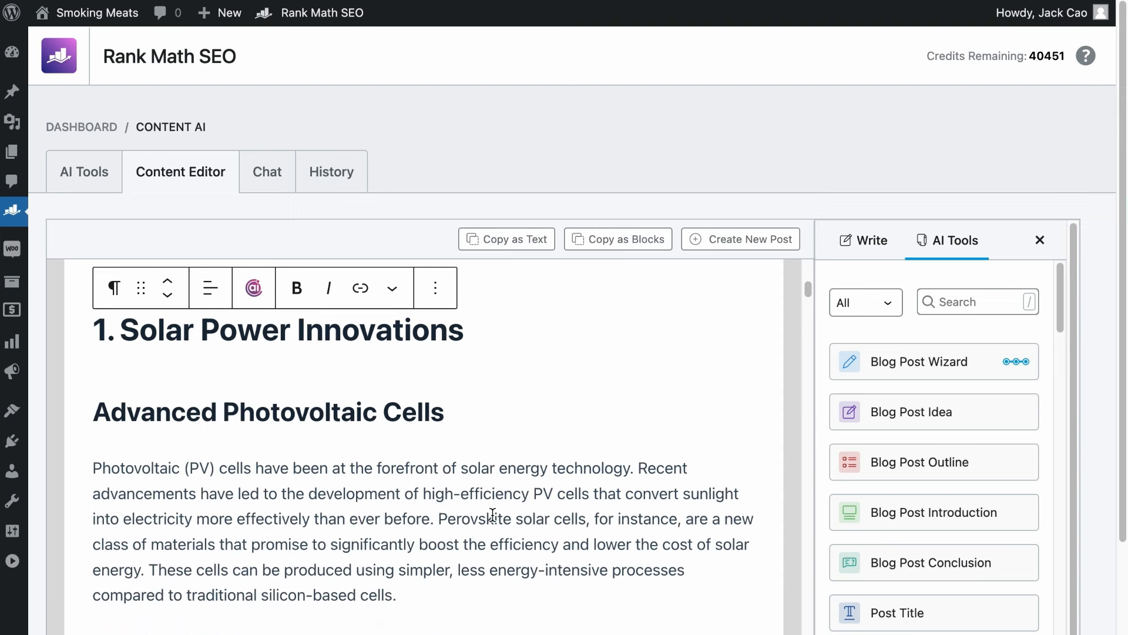
pyautogui.scroll(-4, 492, 515)
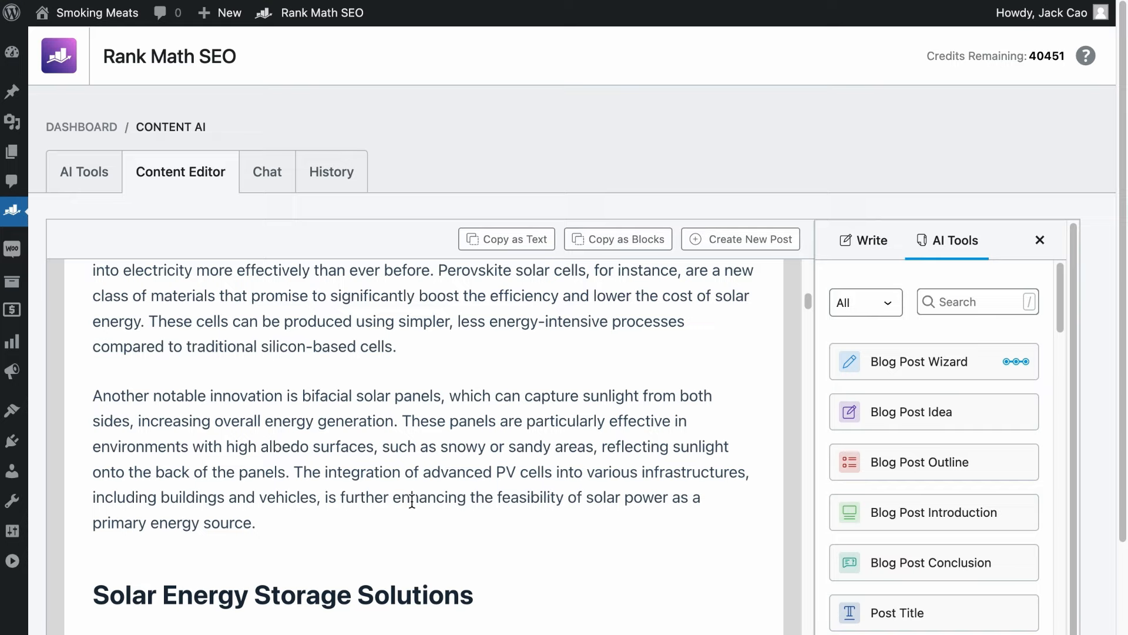
pyautogui.moveTo(281, 523); pyautogui.dragTo(89, 396)
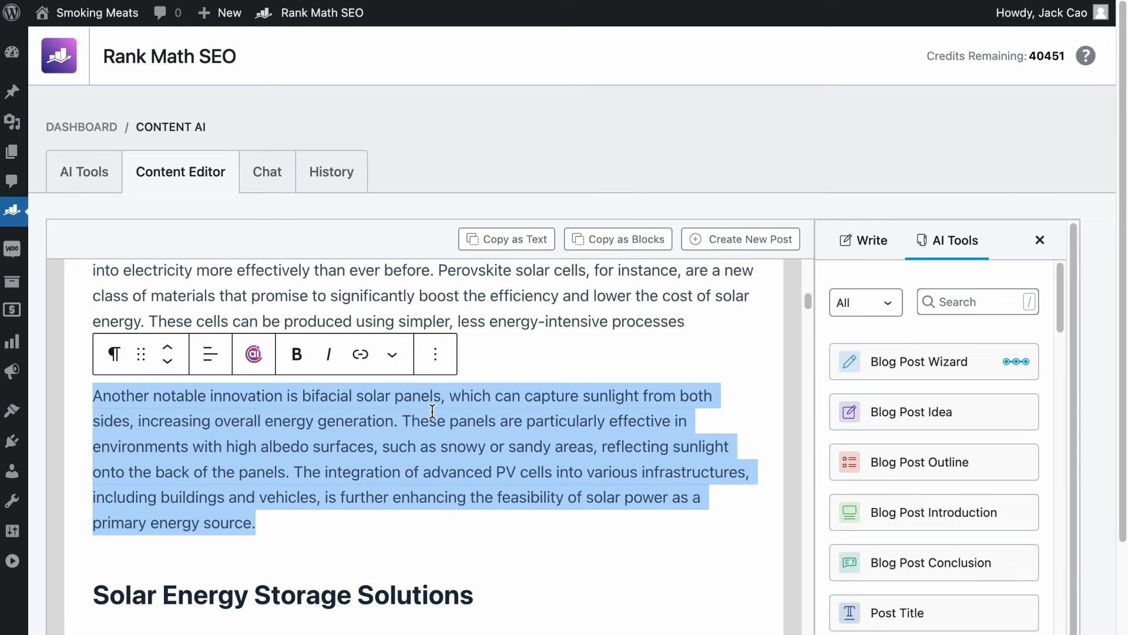
pyautogui.click(98, 402)
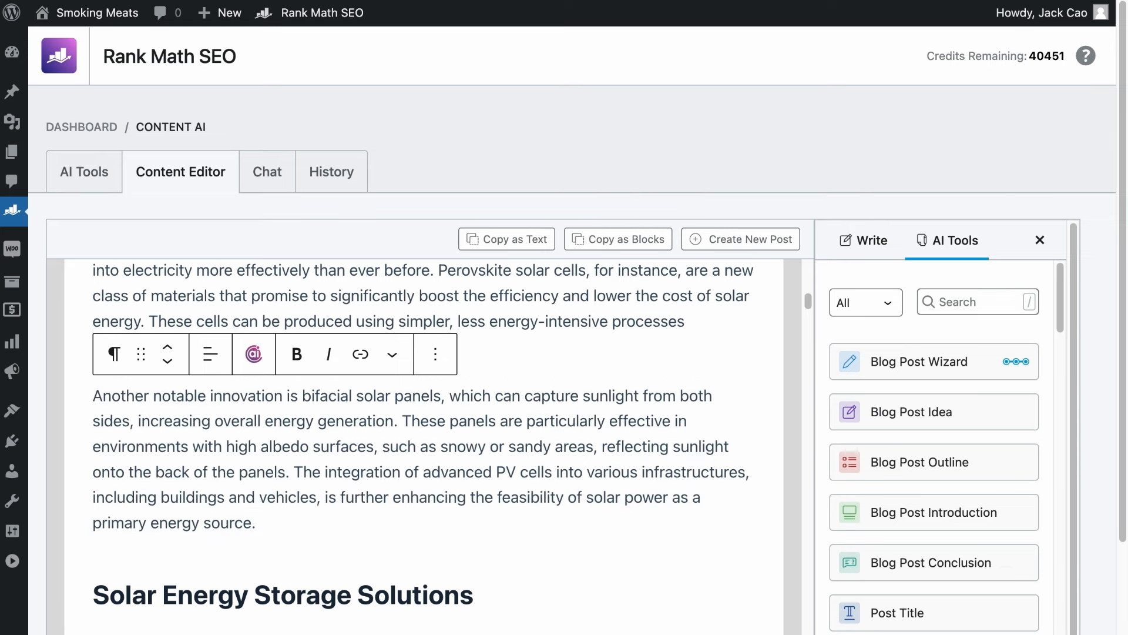
pyautogui.press('Return')
pyautogui.press('Up')
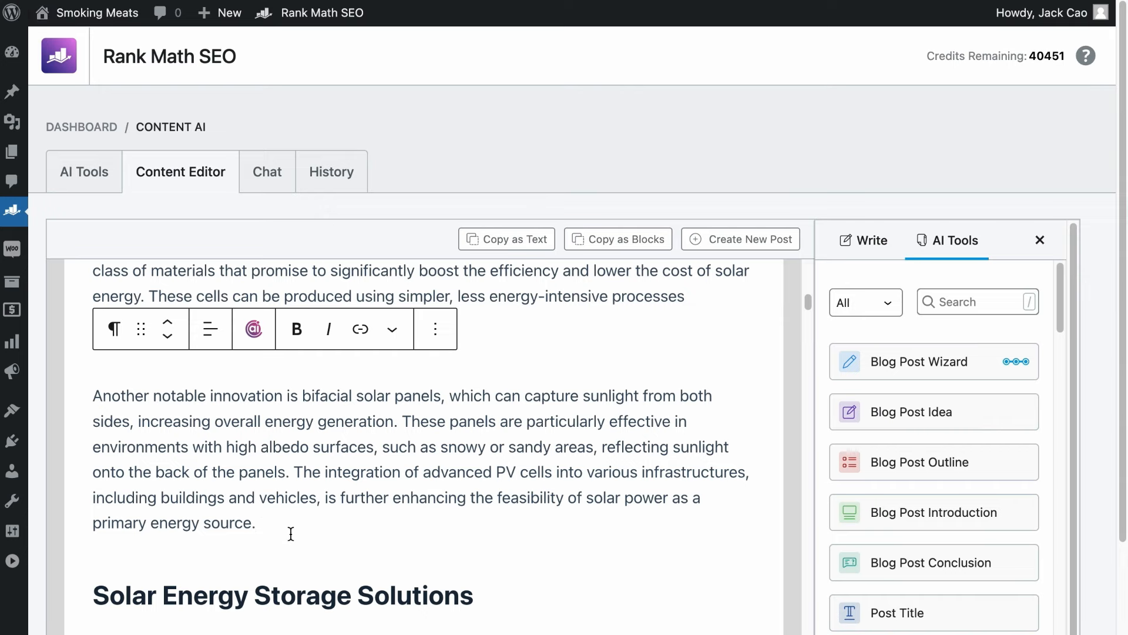
pyautogui.press('Return')
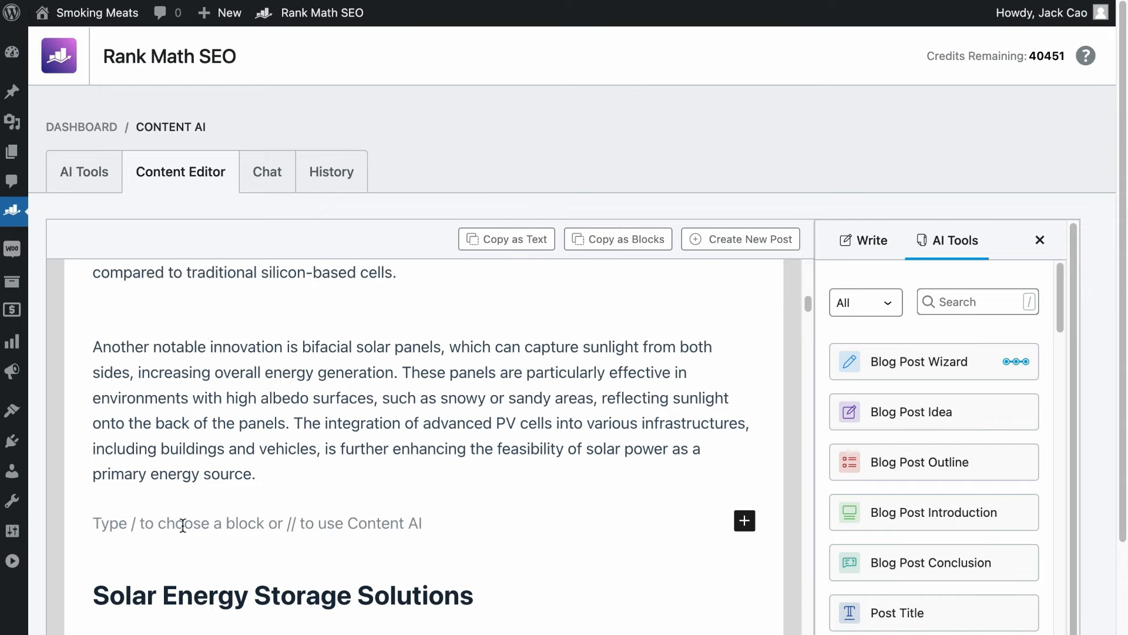
# Step: Write the instruction "Continue the following with more information such as though bifacial solar panels are good, they have high cost of maintenance:" above the bifacial paragraph
pyautogui.click(117, 329)
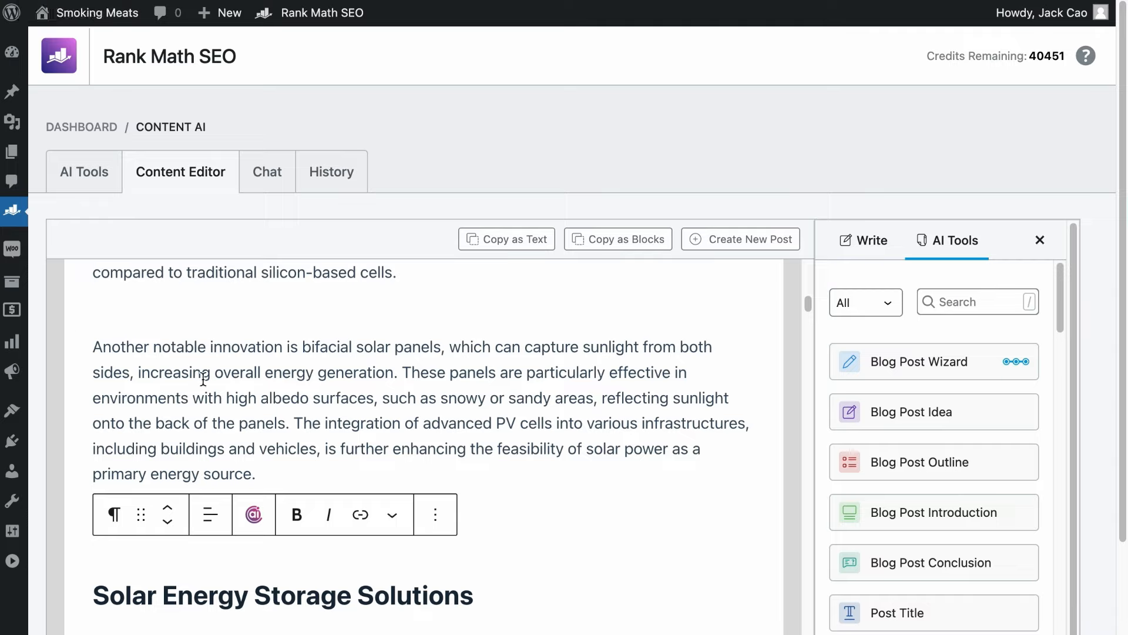
pyautogui.write('Continue the foll')
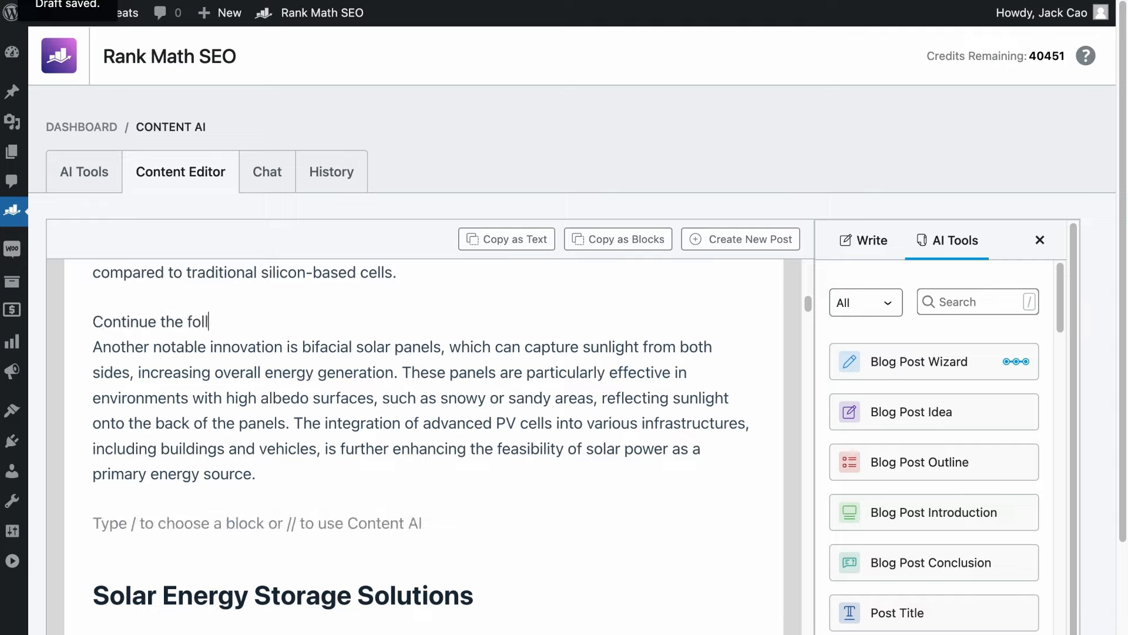
pyautogui.write('owing with more information such as though')
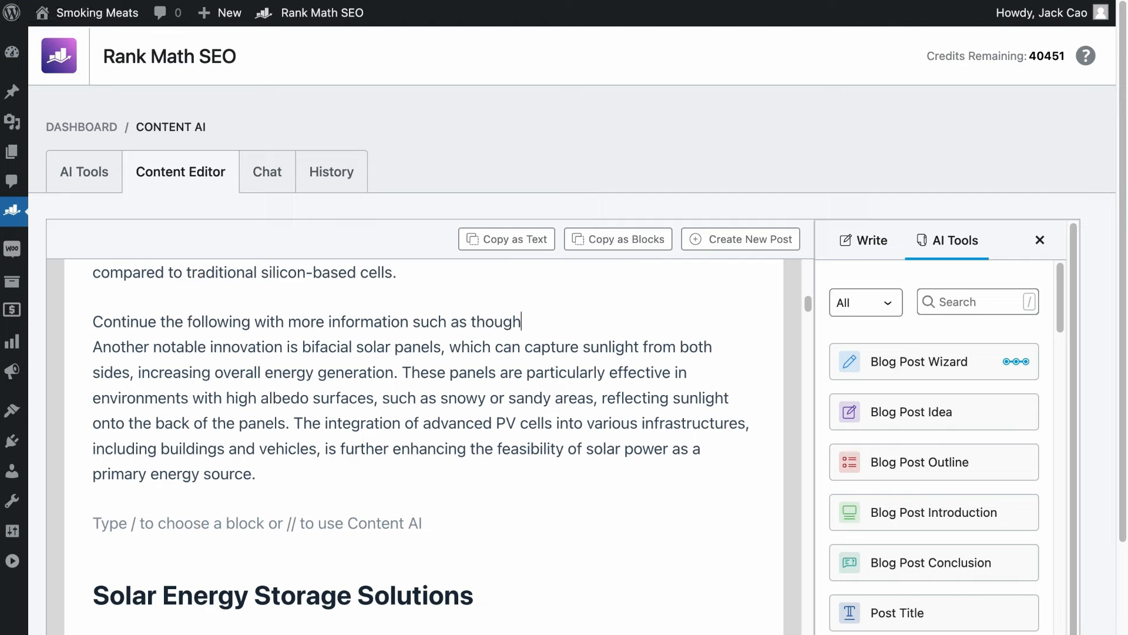
pyautogui.write(' bifacial solar panels are go')
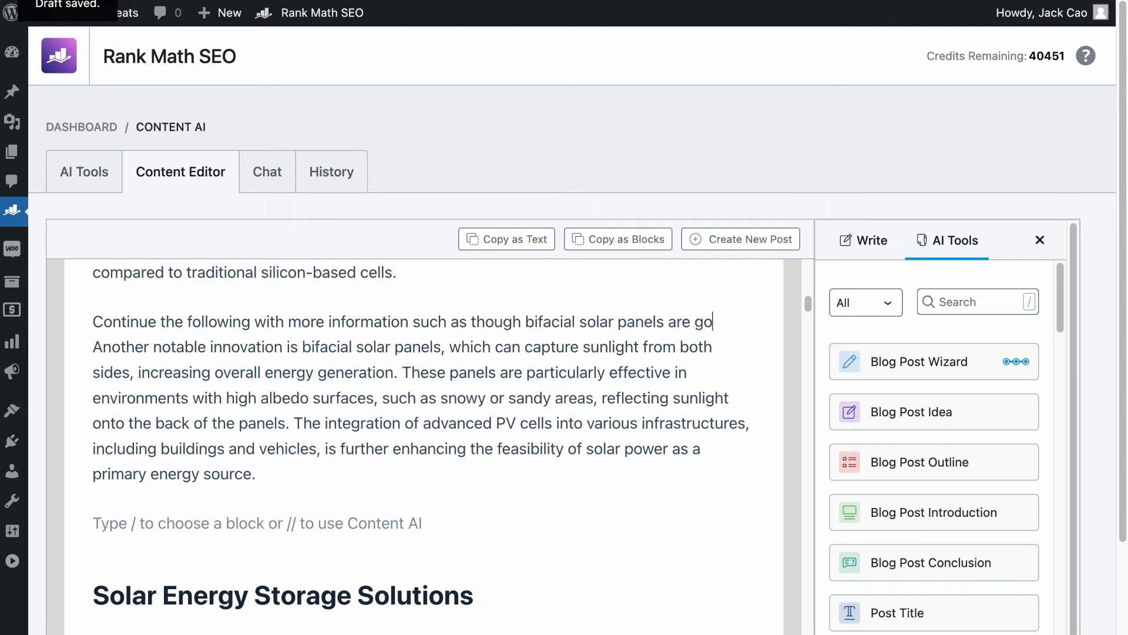
pyautogui.write('od, they have high cost of maintenance:')
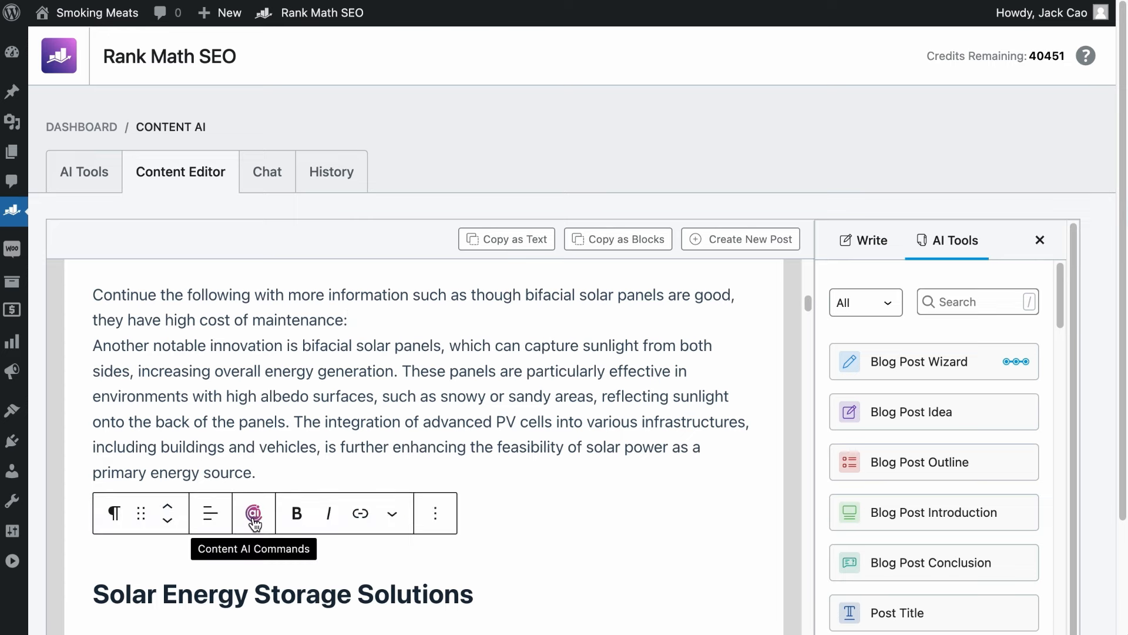
# Step: Replace the instruction and the original bifacial solar panels paragraph with a continuation generated by Content AI in the empty block below
pyautogui.click(257, 511)
pyautogui.click(308, 301)
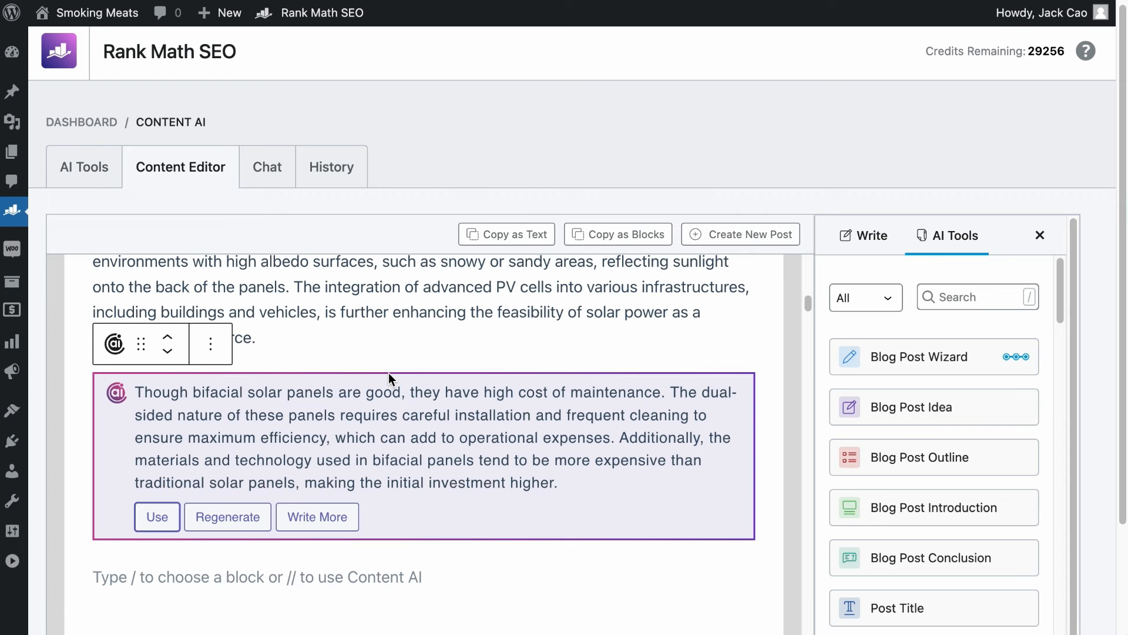
pyautogui.scroll(5, 389, 372)
pyautogui.moveTo(374, 438); pyautogui.dragTo(94, 416)
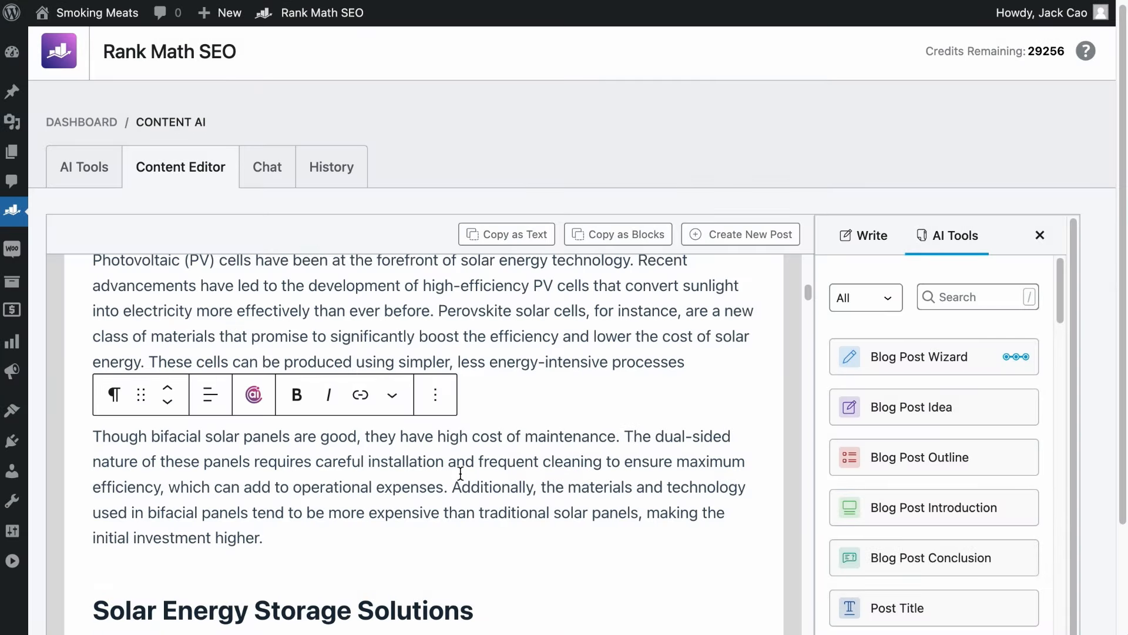
# Step: Create a new post from the edited document and delete the duplicate title heading above the Introduction
pyautogui.scroll(15, 461, 473)
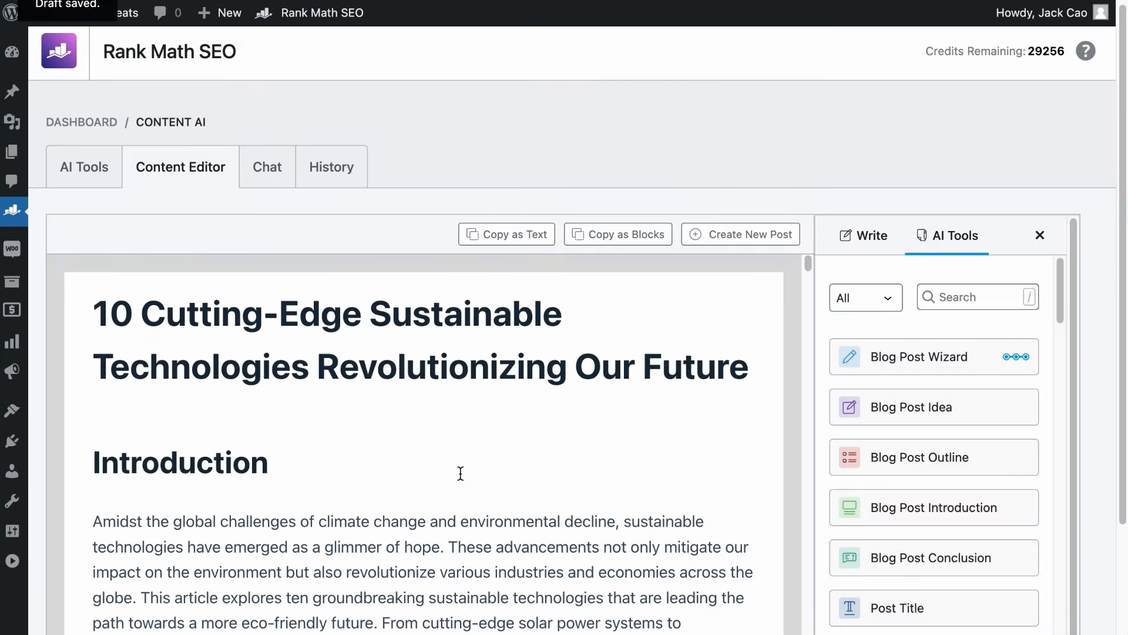
pyautogui.click(747, 233)
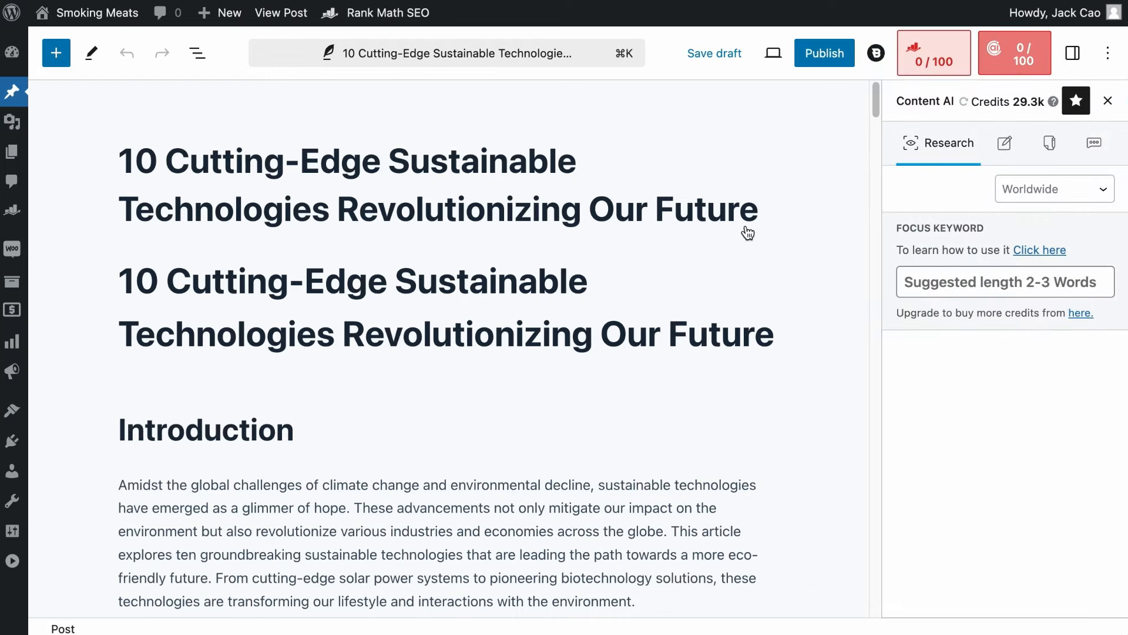
pyautogui.tripleClick(540, 287)
pyautogui.press('BackSpace')
pyautogui.press('BackSpace')
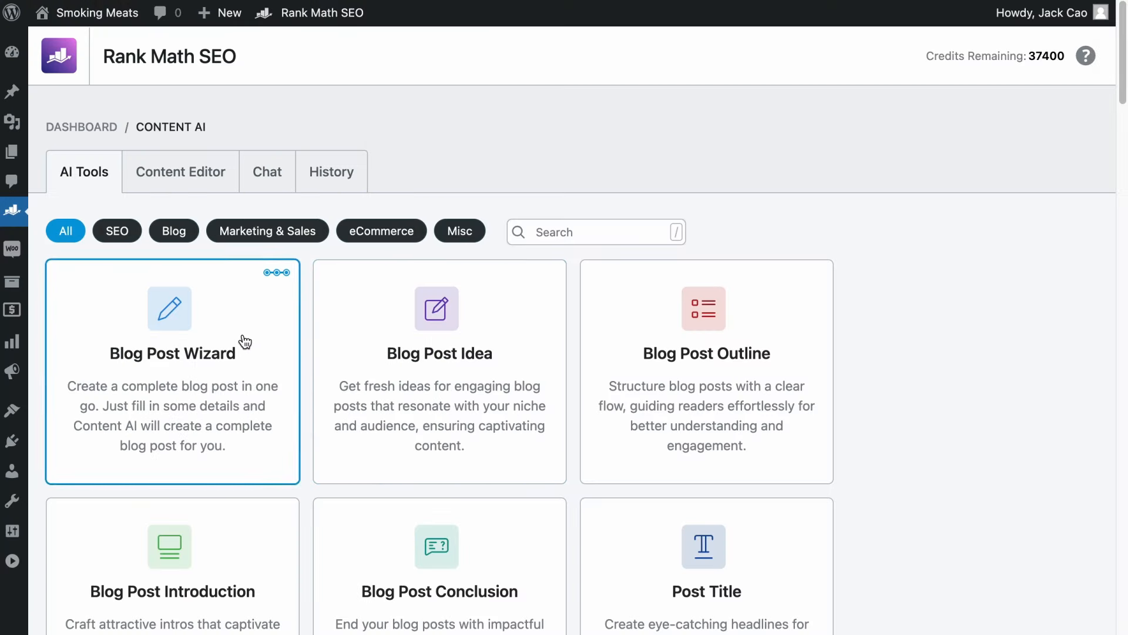
# Step: Open the Blog Post Wizard from the Content AI tools and skip the Blog Post Idea stage
pyautogui.click(245, 342)
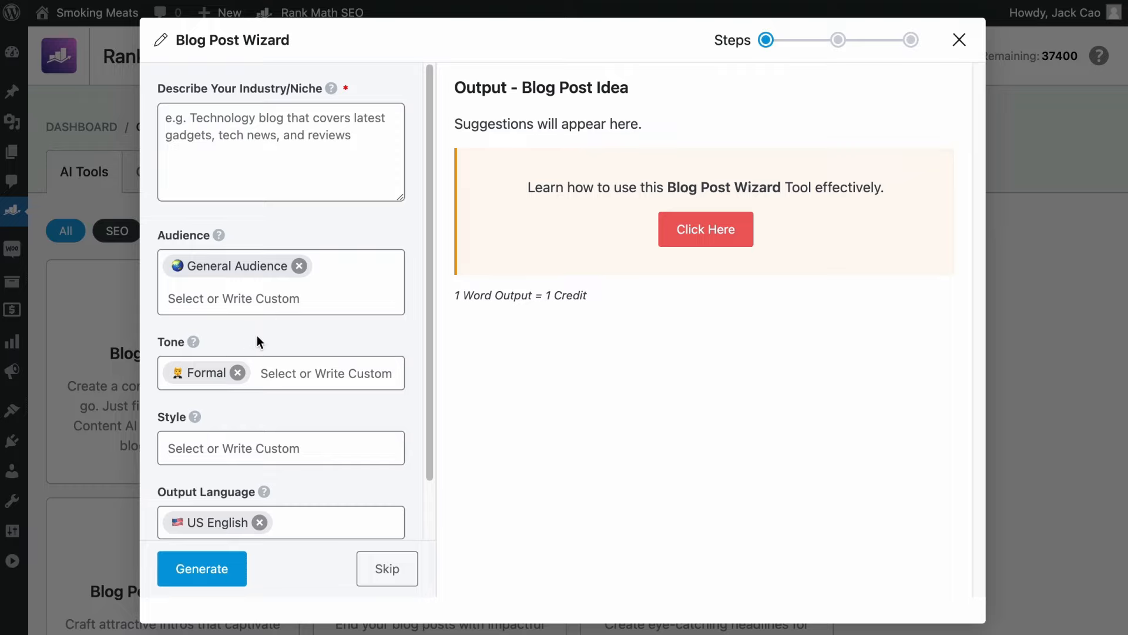
pyautogui.click(388, 186)
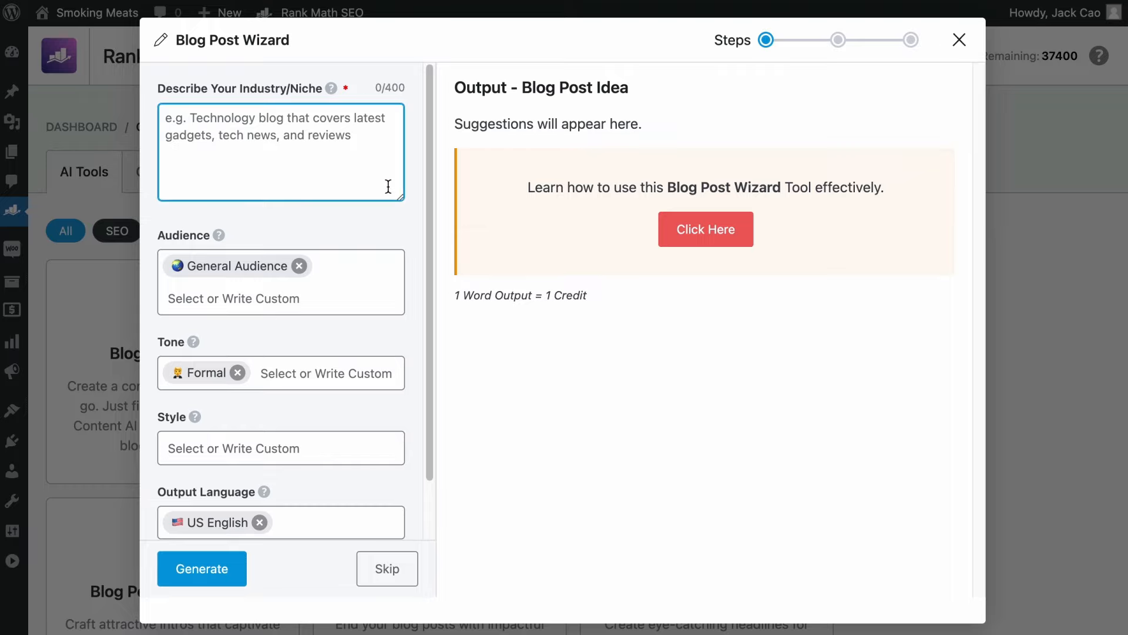
pyautogui.click(375, 571)
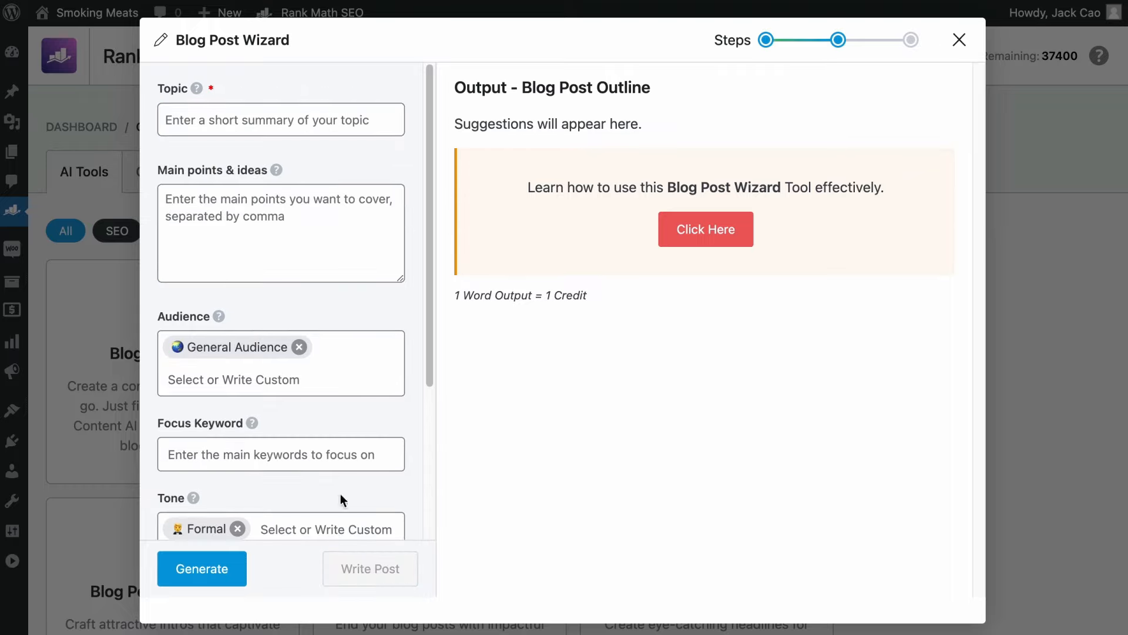
# Step: Set the outline topic to "How to start micro-investing" and add "Beginner Investors" as a custom audience
pyautogui.click(292, 116)
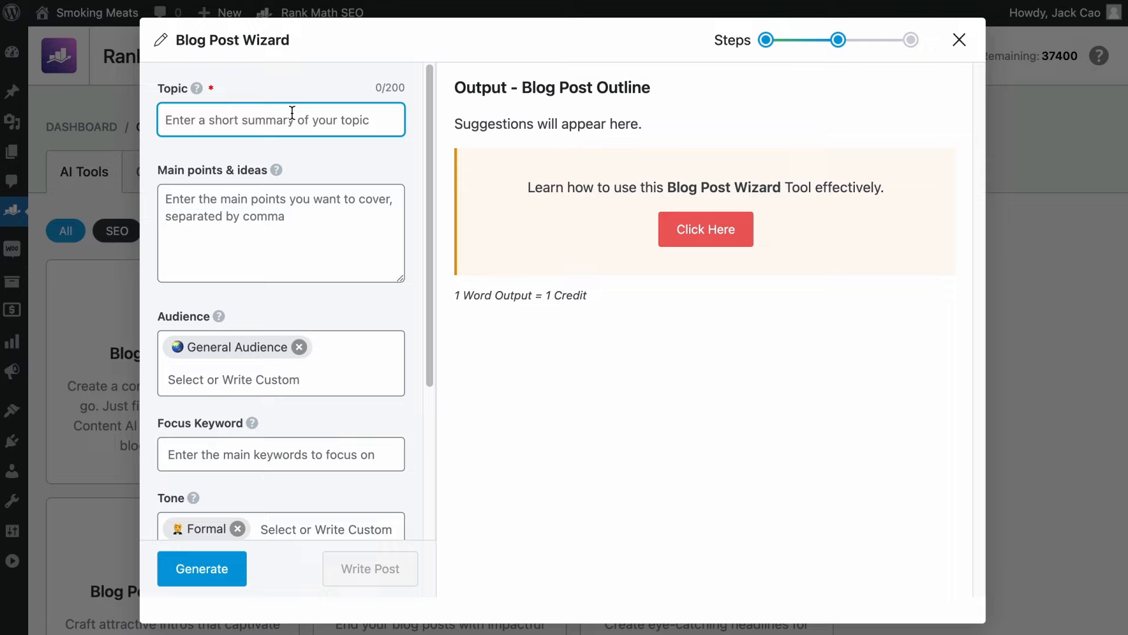
pyautogui.write('How to start micro-inve')
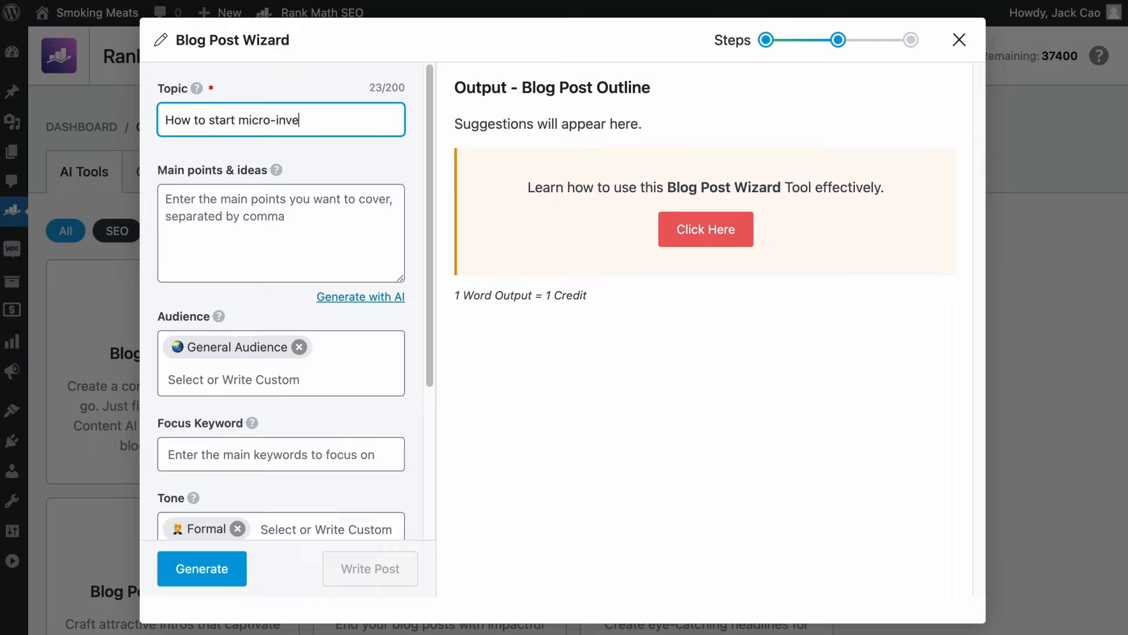
pyautogui.write('sting')
pyautogui.click(283, 234)
pyautogui.click(290, 375)
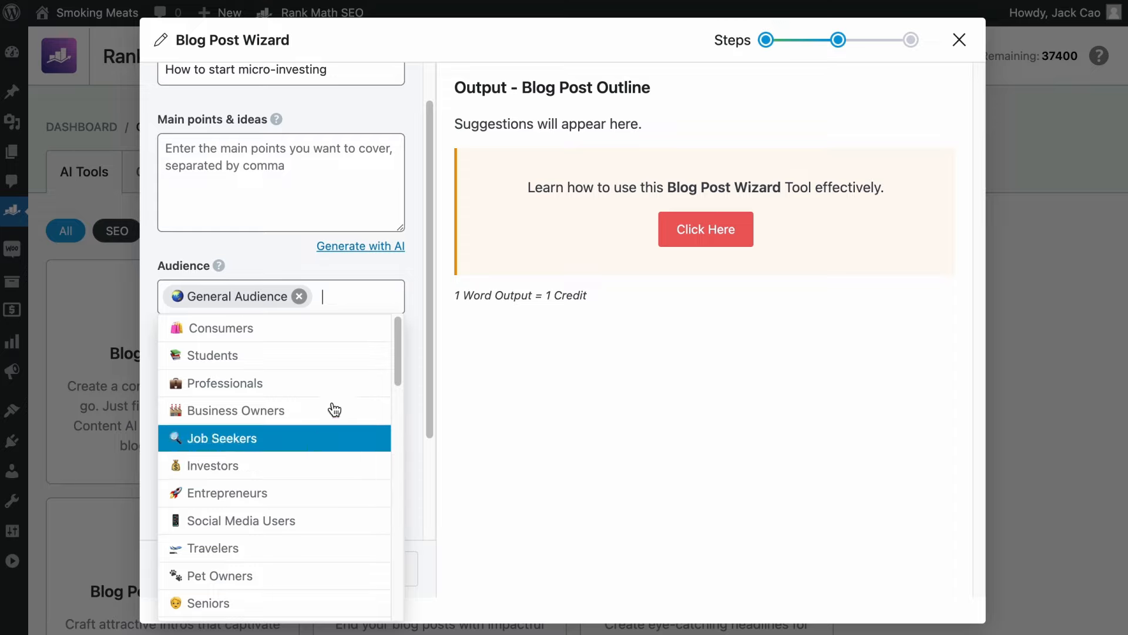
pyautogui.write('Beginner Inves')
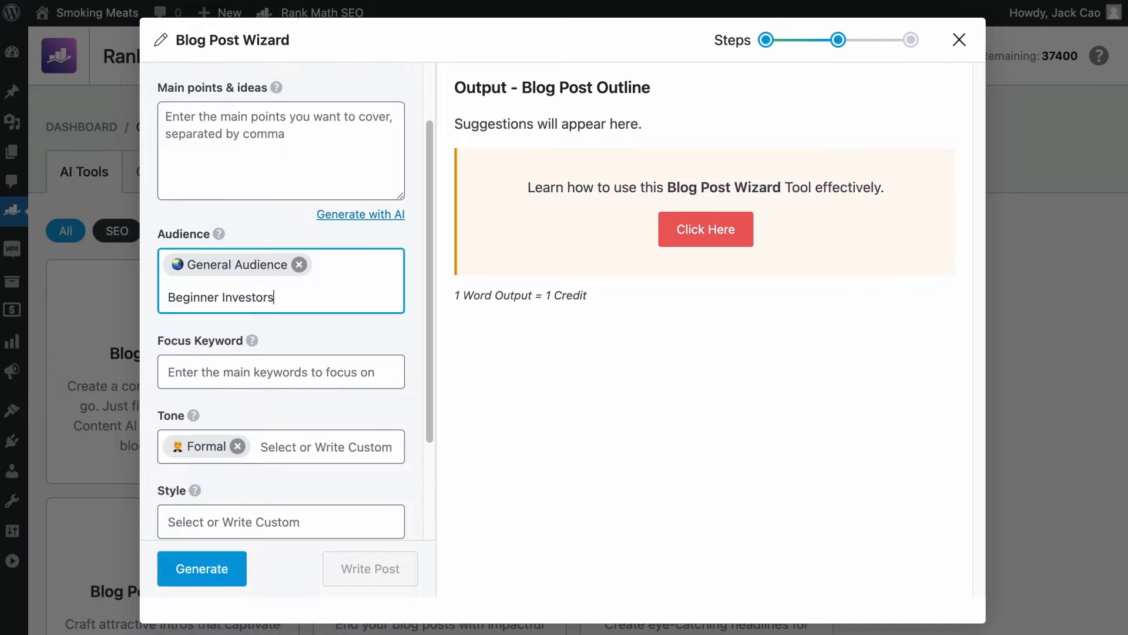
pyautogui.write('tors')
pyautogui.press('Return')
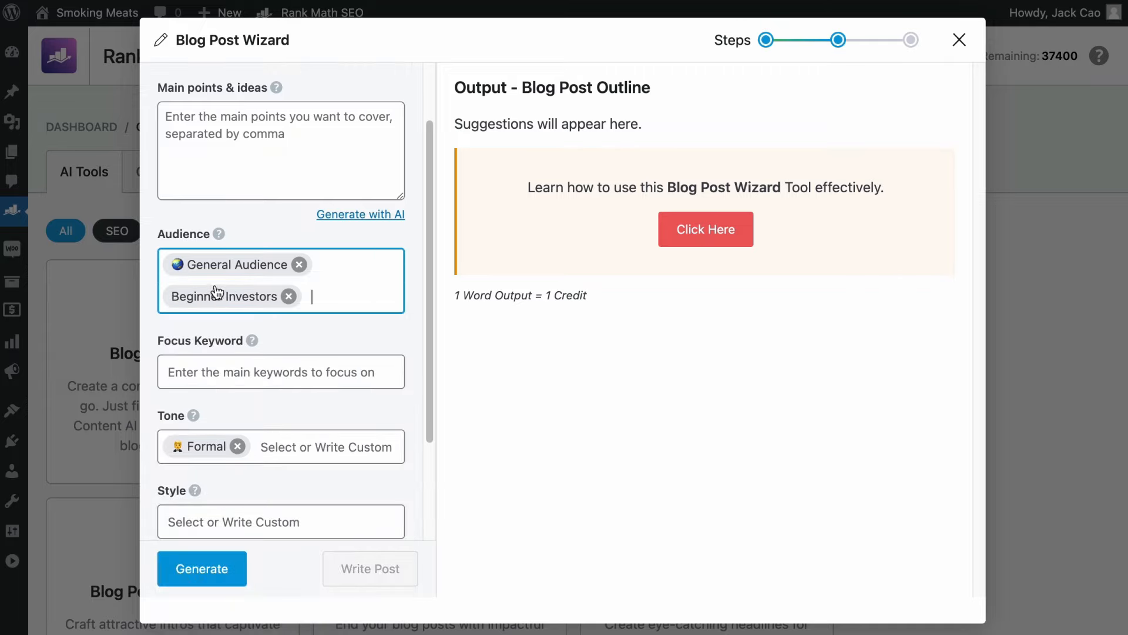